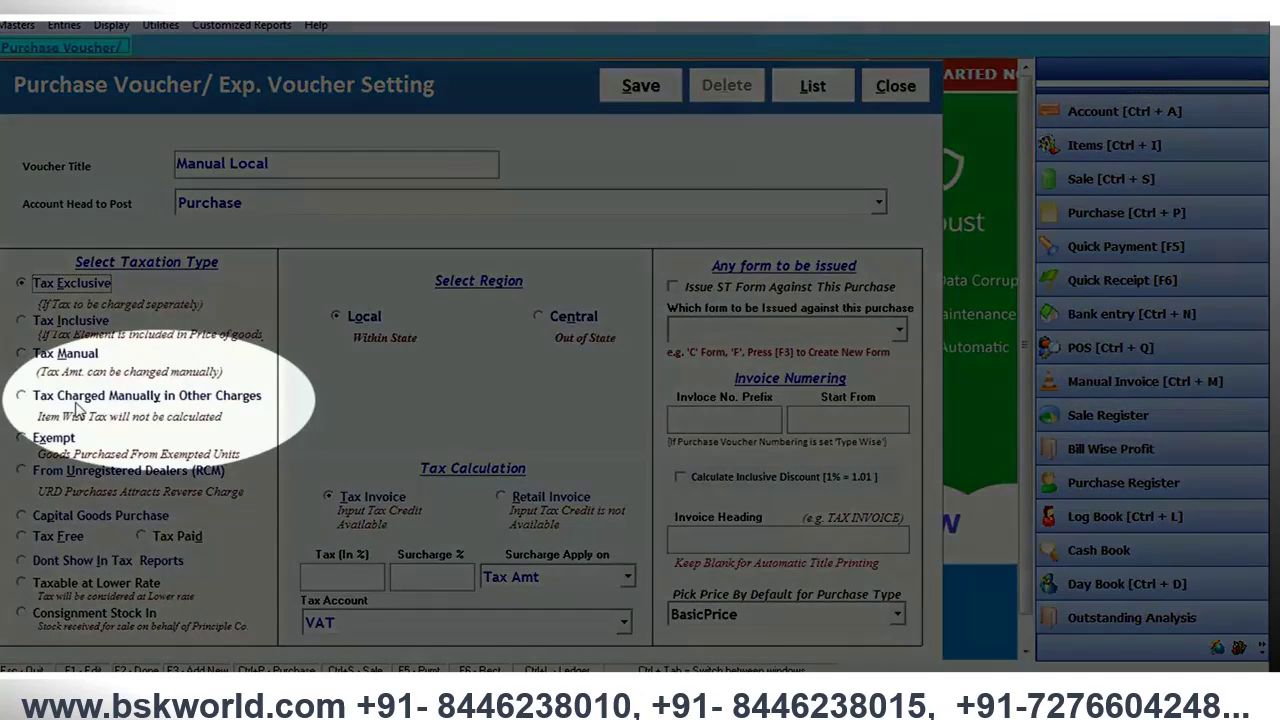
Step: Save the Manual Local purchase type with Tax Charged Manually in Other Charges, Local region and Tax Invoice calculation, and close its settings
click(70, 400)
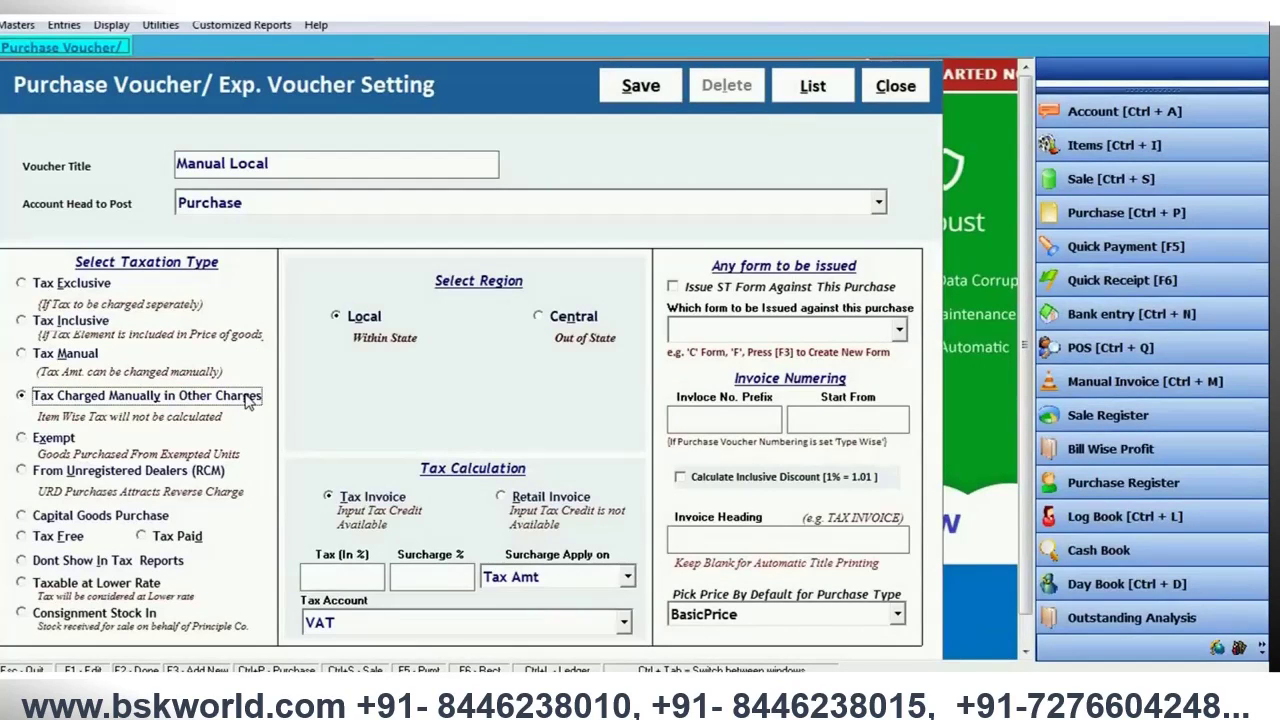
click(366, 316)
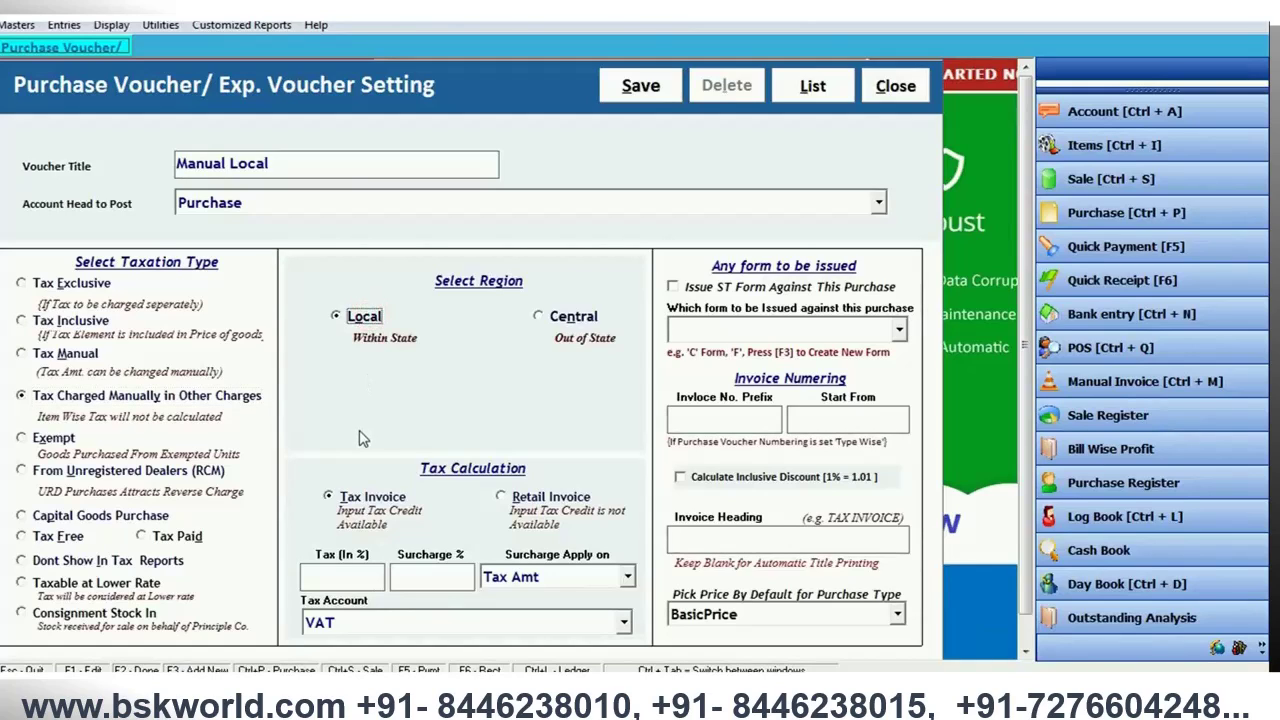
click(376, 499)
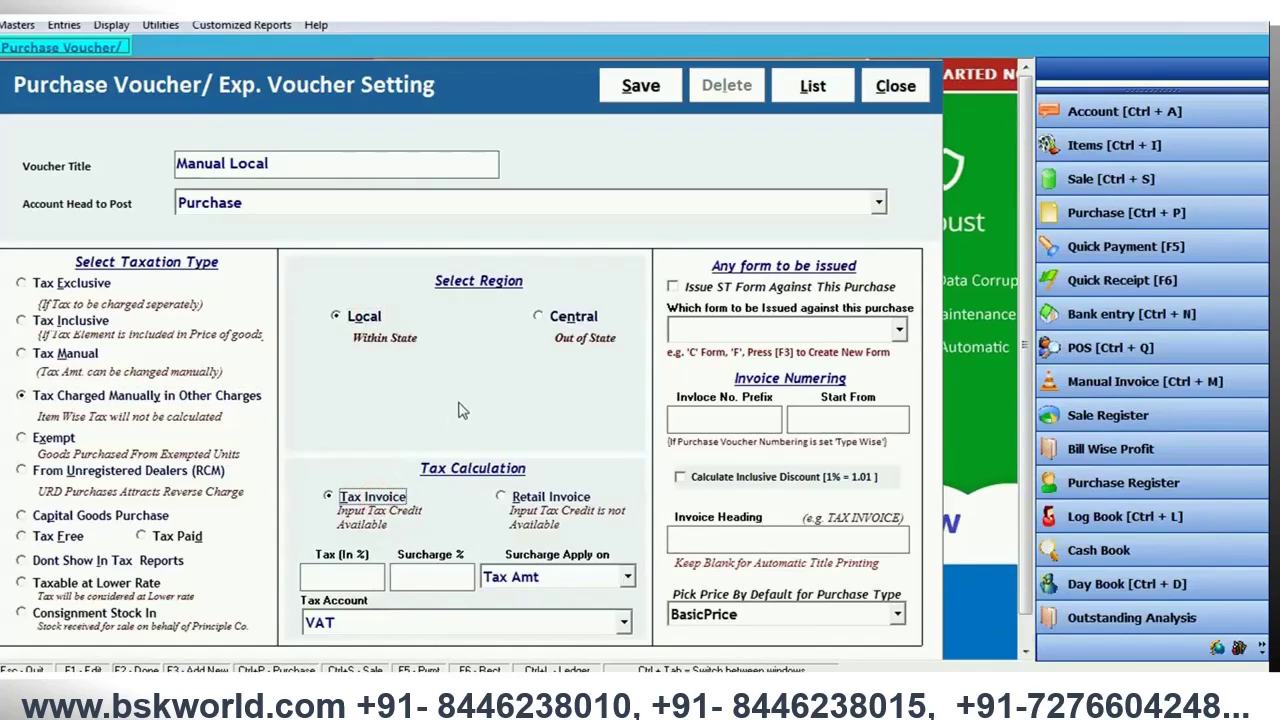
click(653, 84)
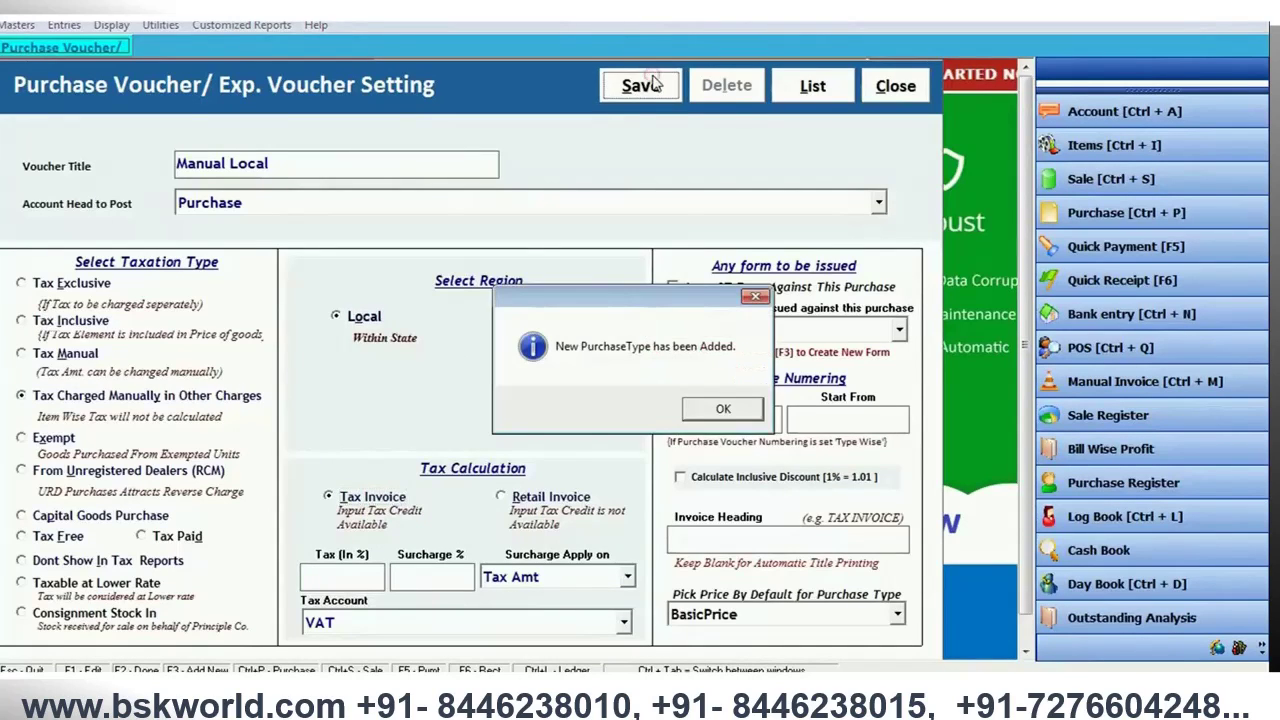
click(711, 418)
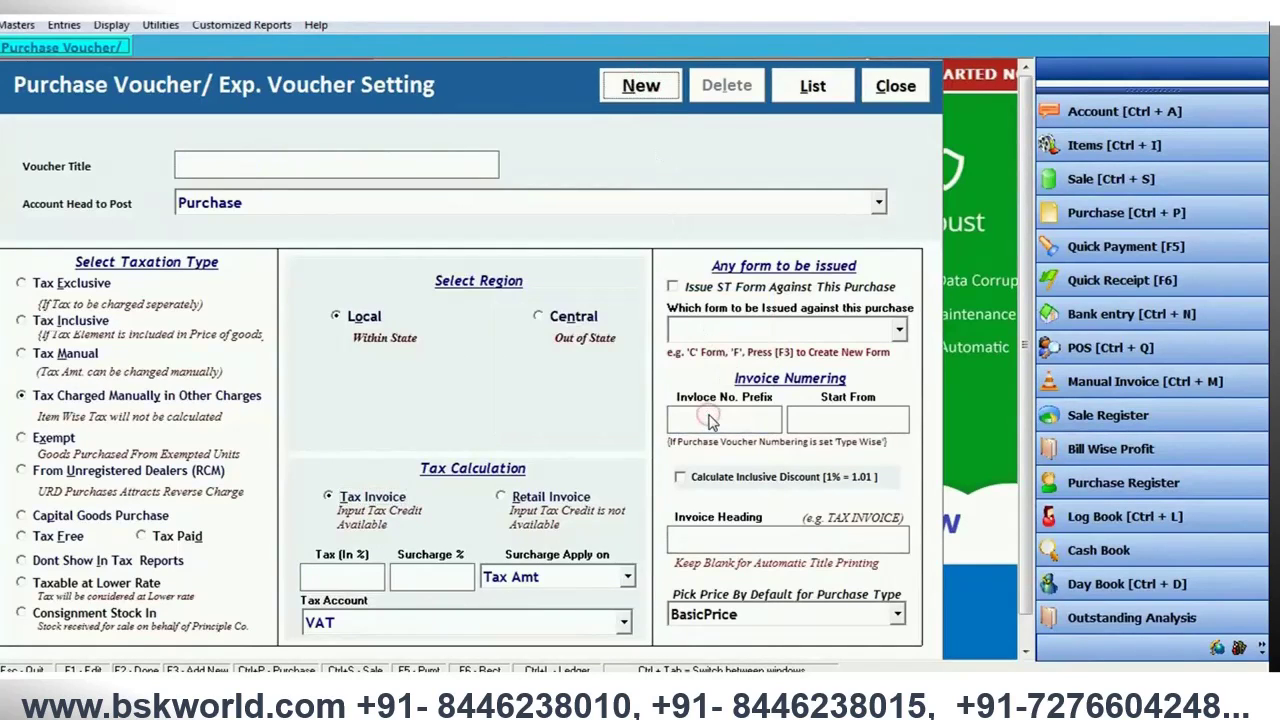
click(881, 91)
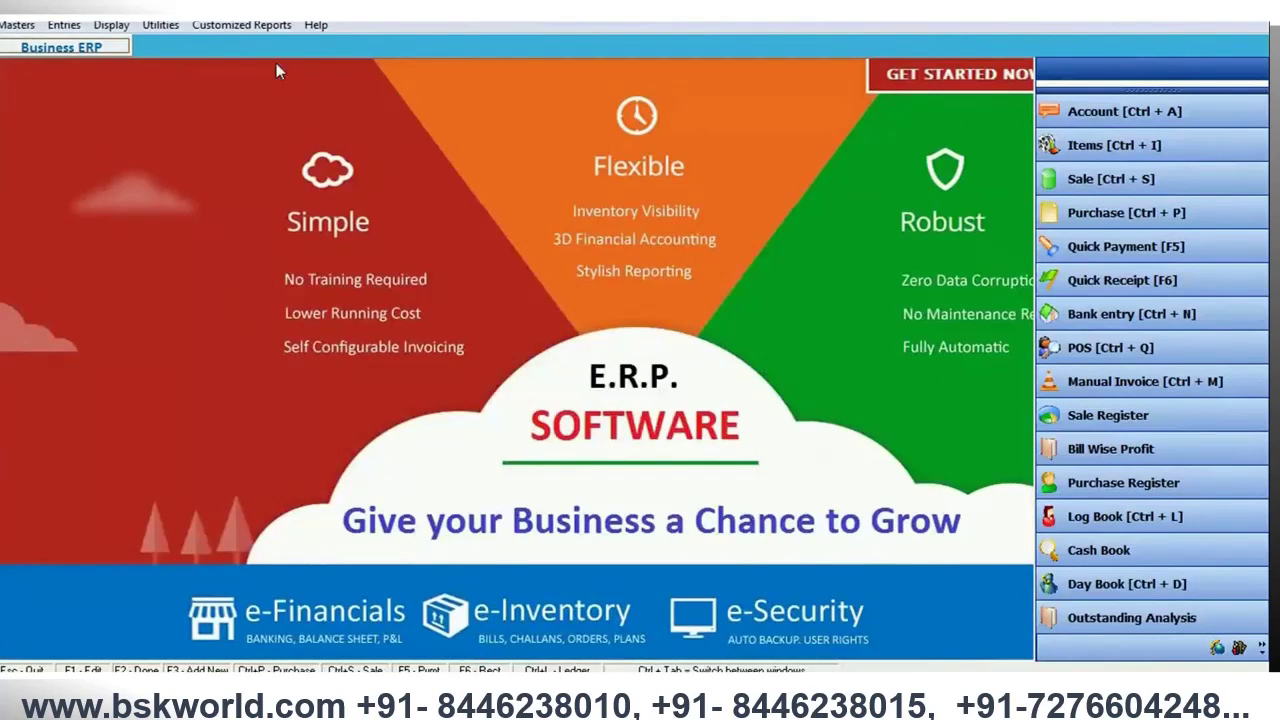
Step: Start a new purchase bill dated 04-09-2017 with Credit terms
click(63, 25)
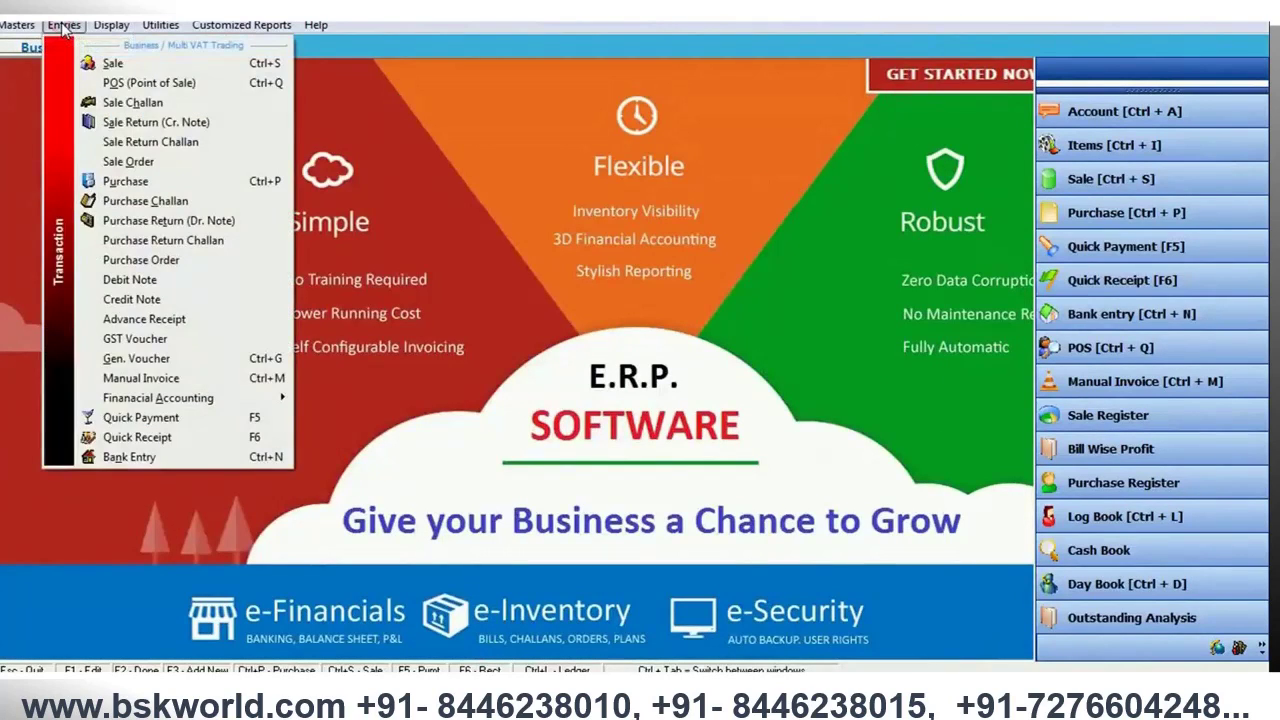
click(149, 181)
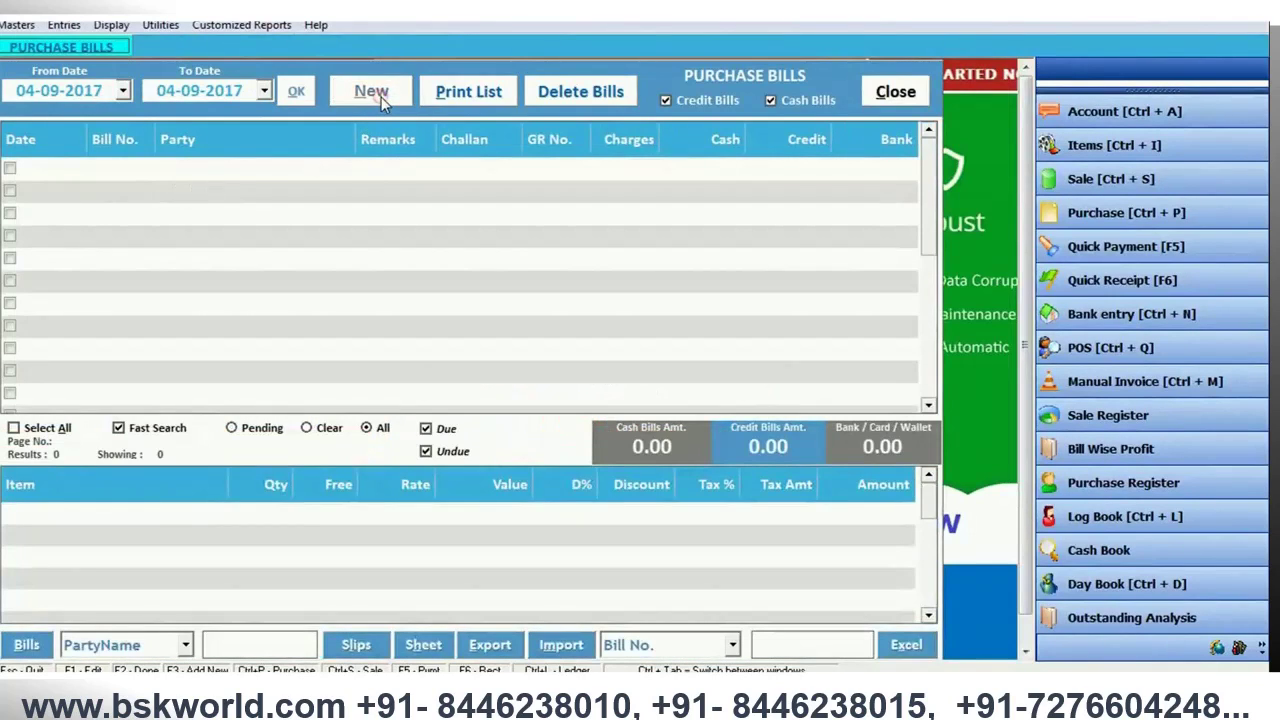
click(371, 92)
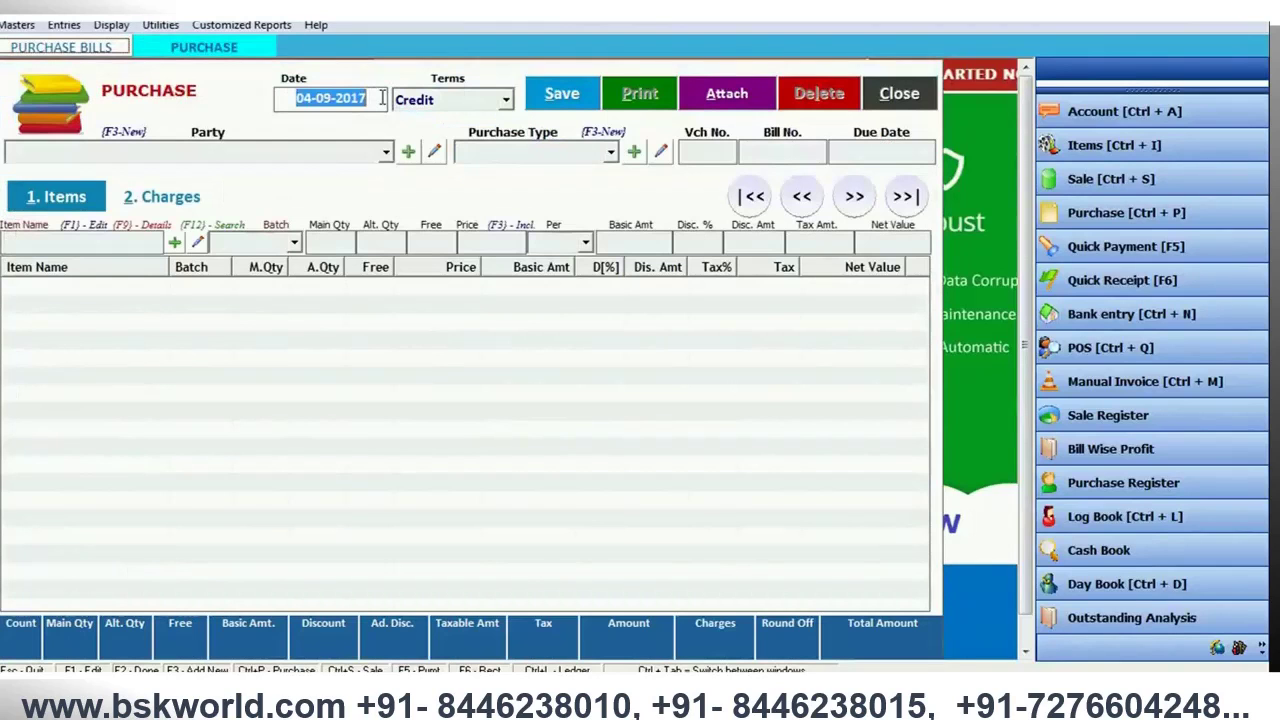
key(Return)
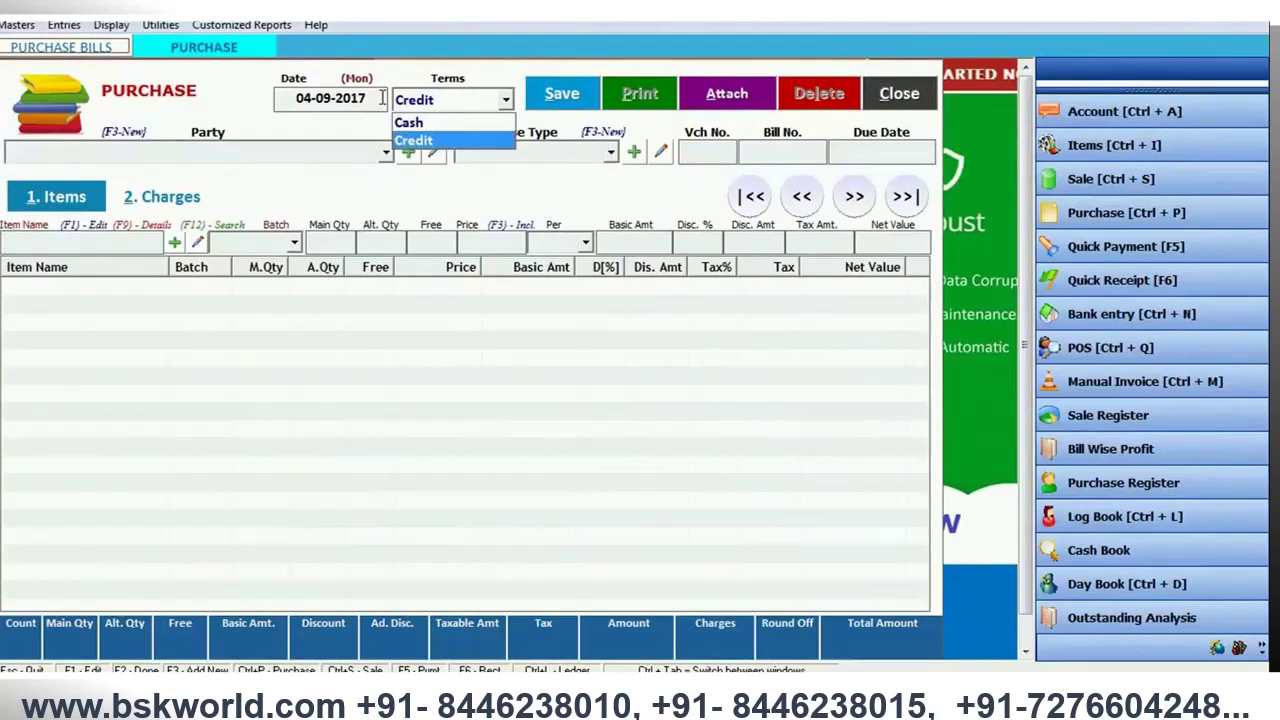
key(Return)
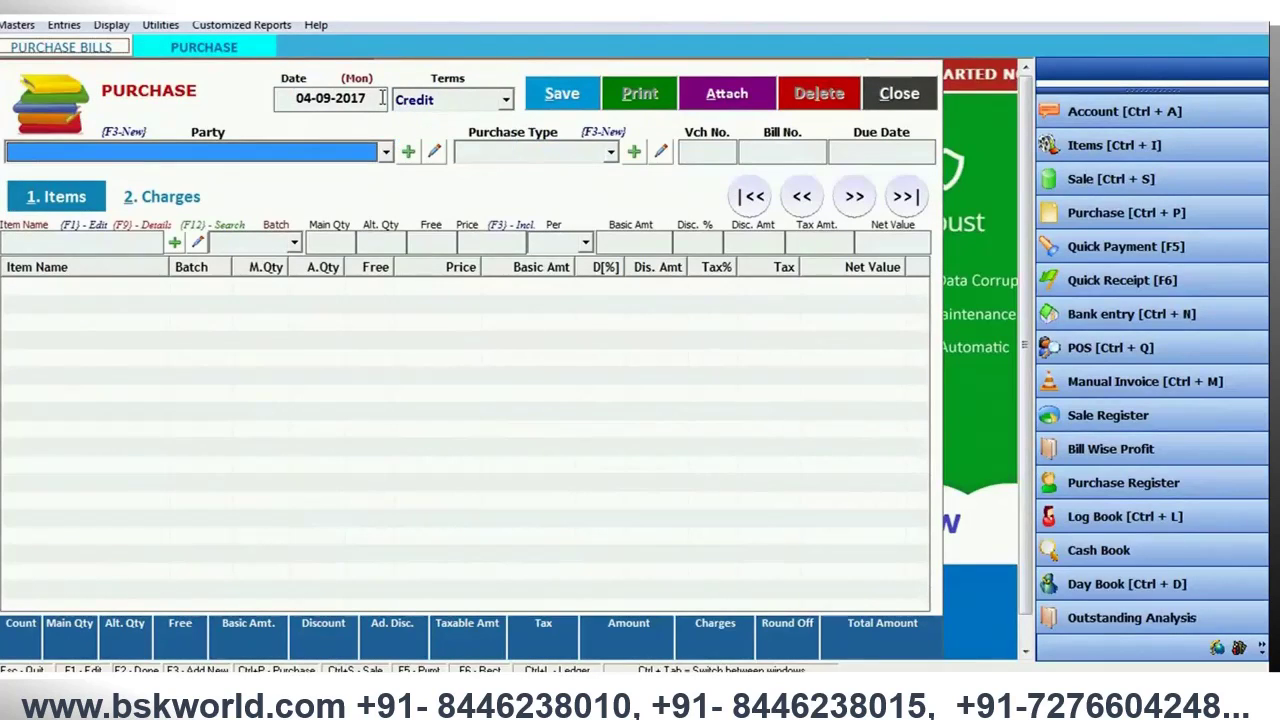
Step: Start a new party account named Balaji Traders in the SUPPLIERS group
key(F3)
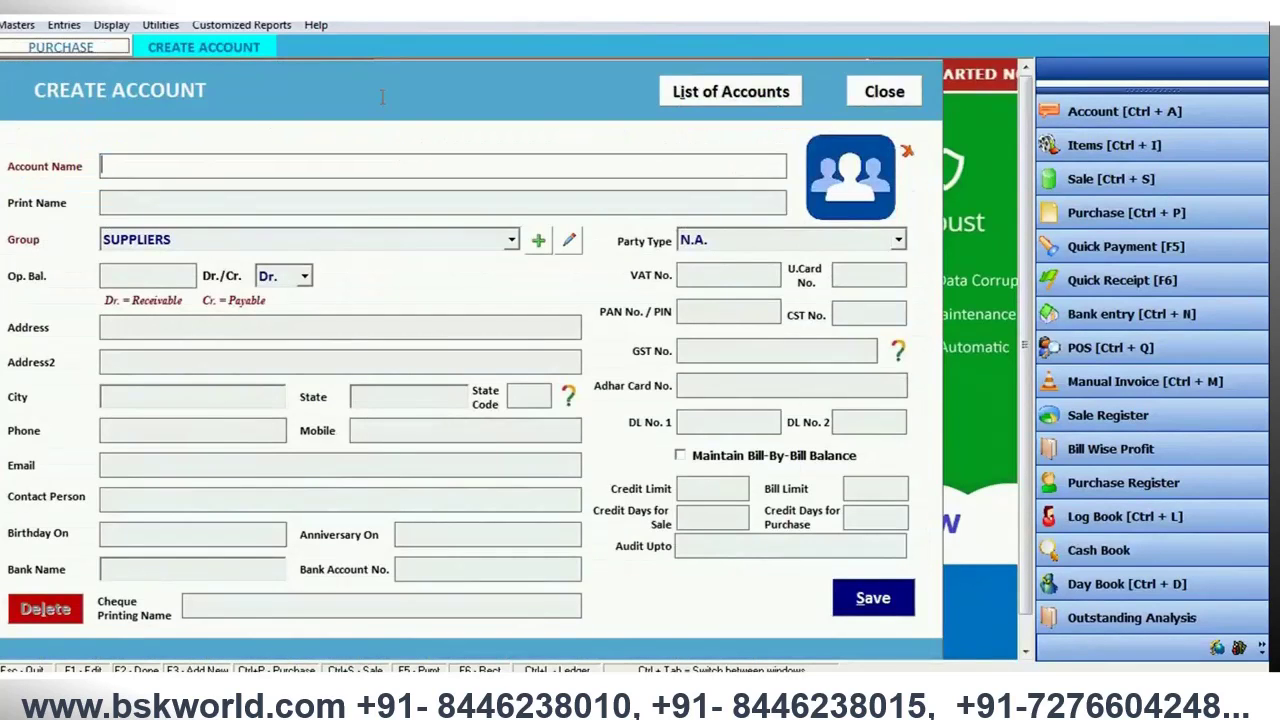
text(BAlaji )
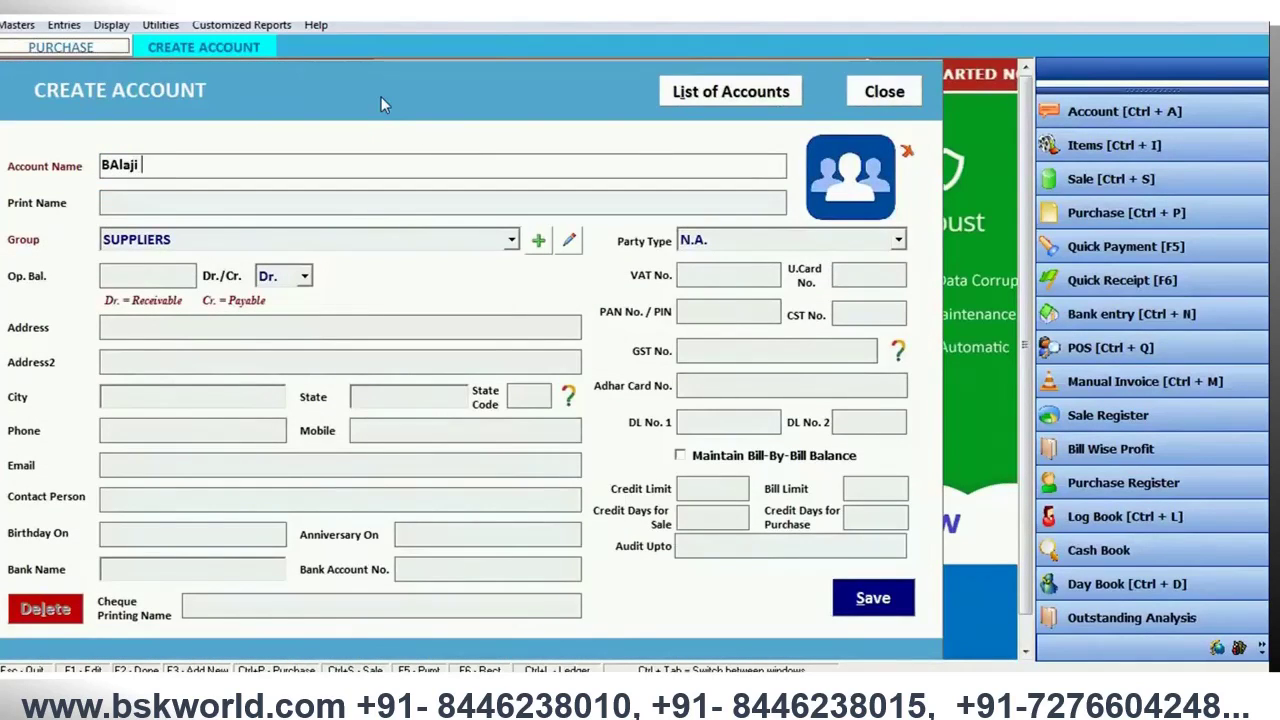
text(Traders)
key(Return)
key(Return)
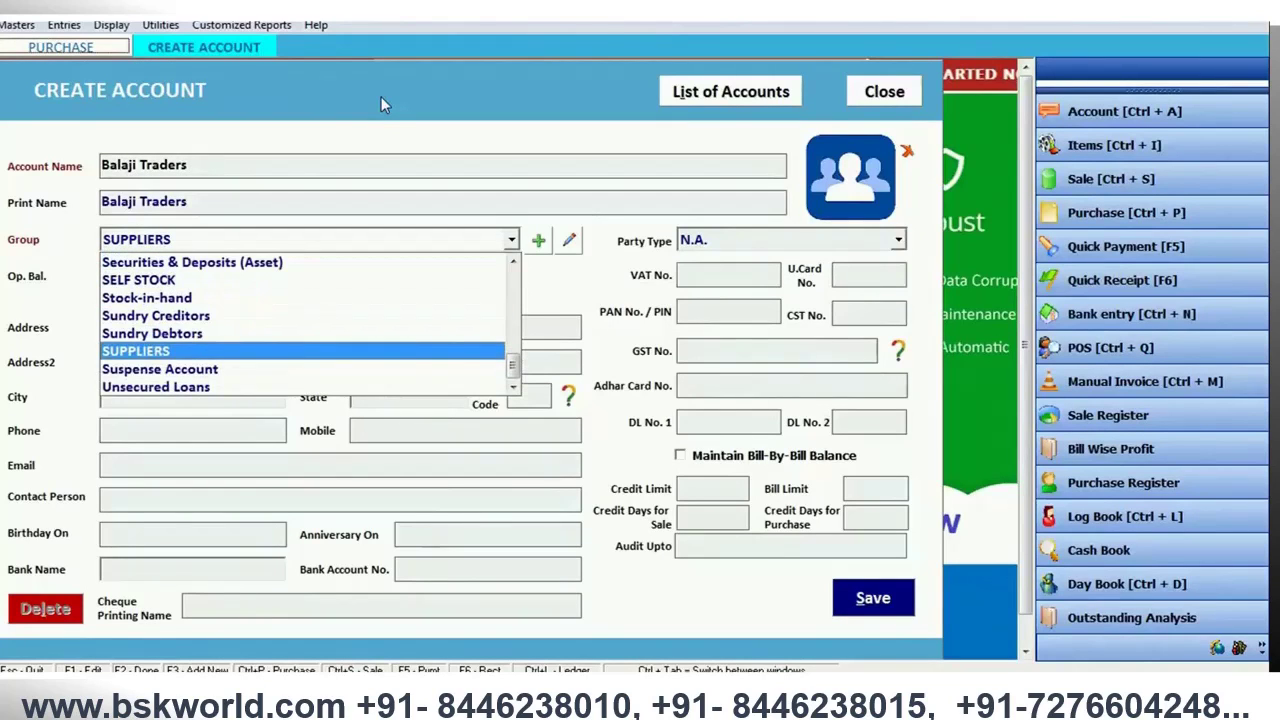
key(Return)
Step: Set the supplier's state to Delhi with state code 07, leaving the opening balance, address and city blank
key(Return)
key(Return)
key(Return)
key(Return)
key(Return)
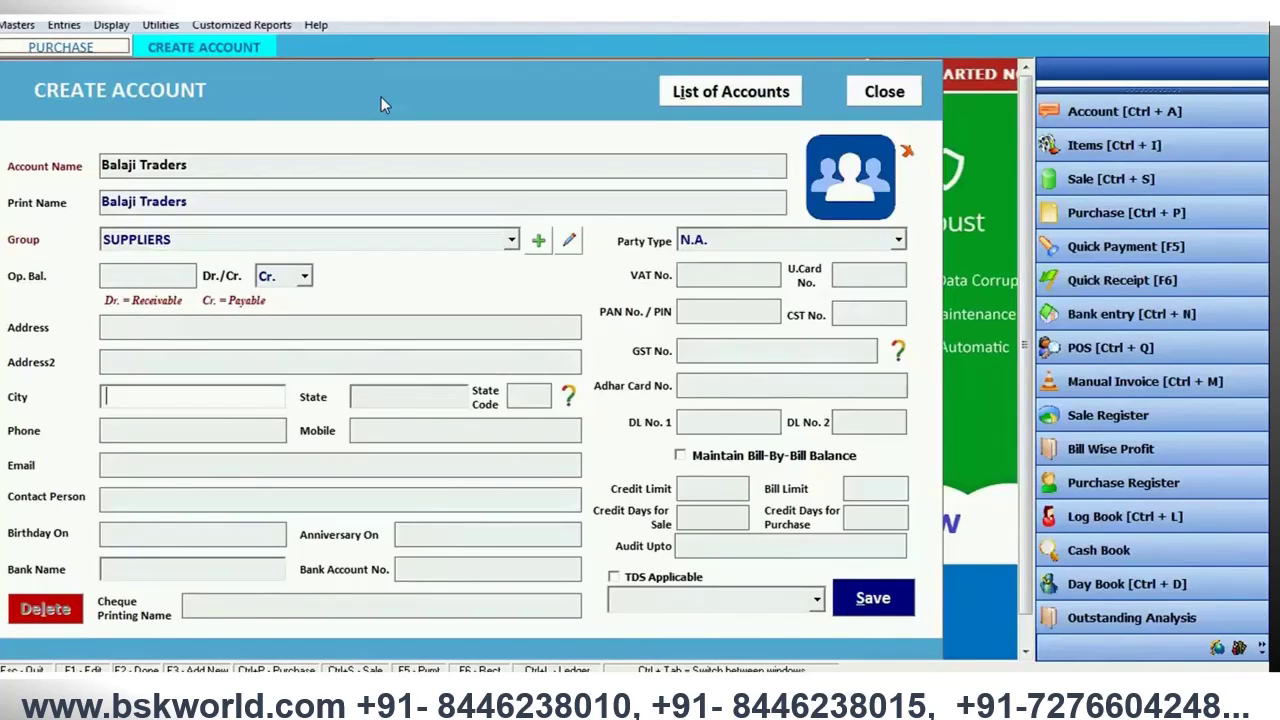
text(delhi)
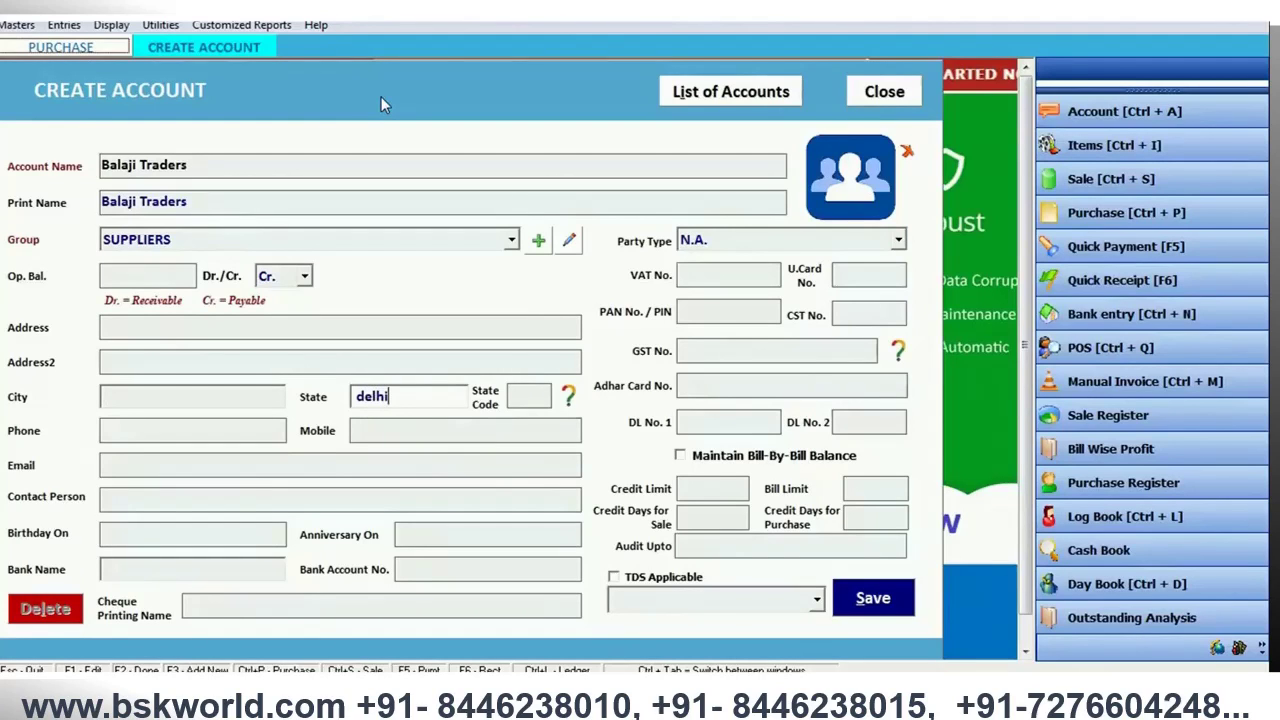
key(Return)
text(07)
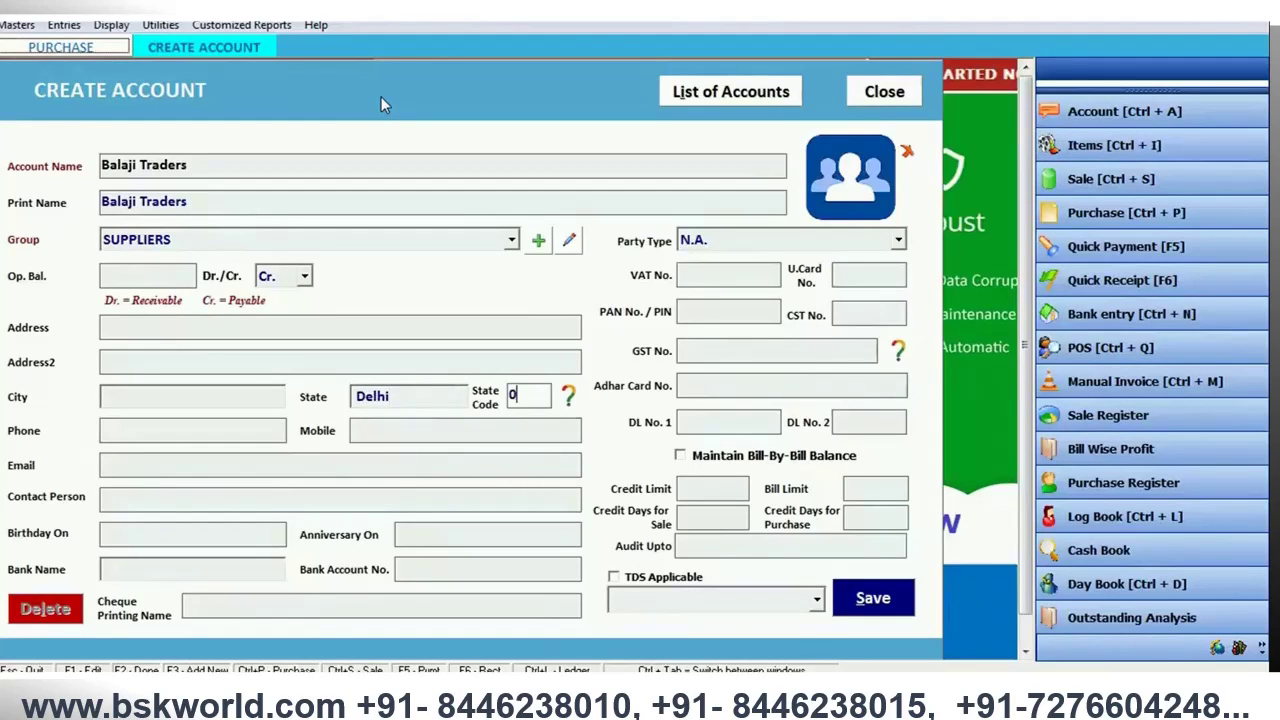
Step: Set the supplier's party type to Within State B2B Party, leaving the contact and bank details blank
key(Return)
key(Return)
key(Return)
key(Return)
key(Return)
key(Return)
key(Return)
key(Return)
key(Return)
key(Return)
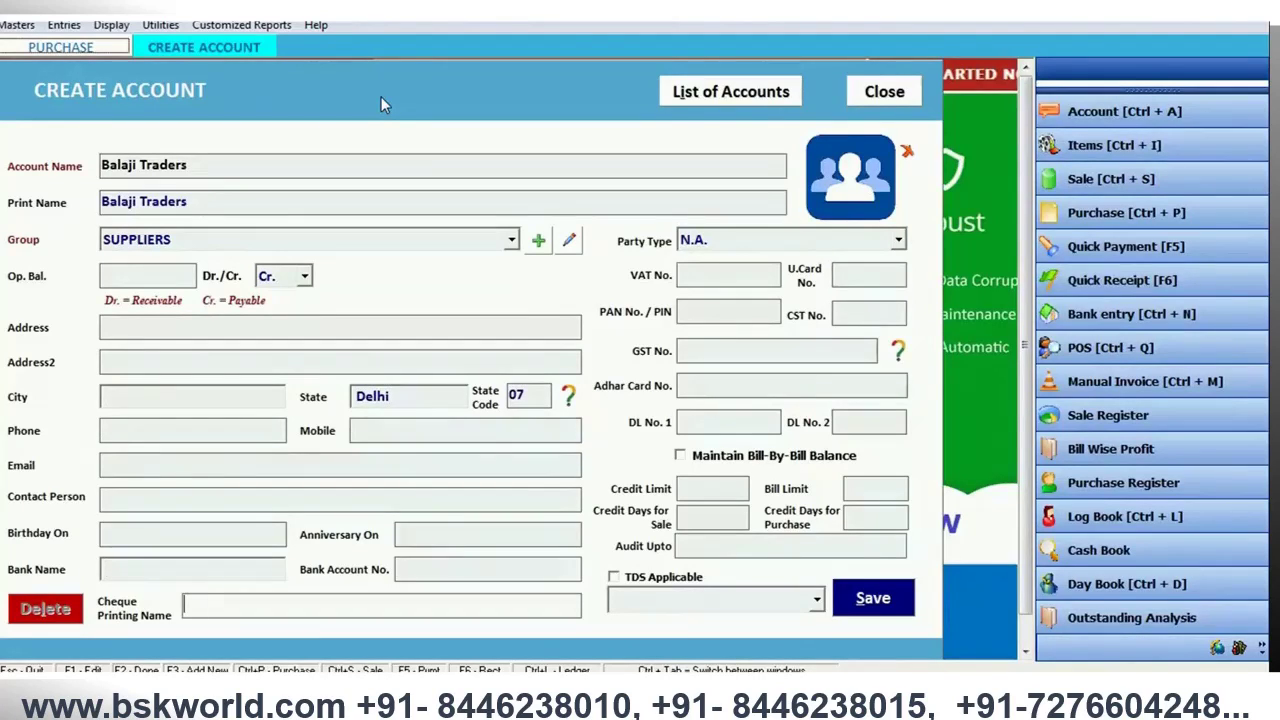
key(alt+Down)
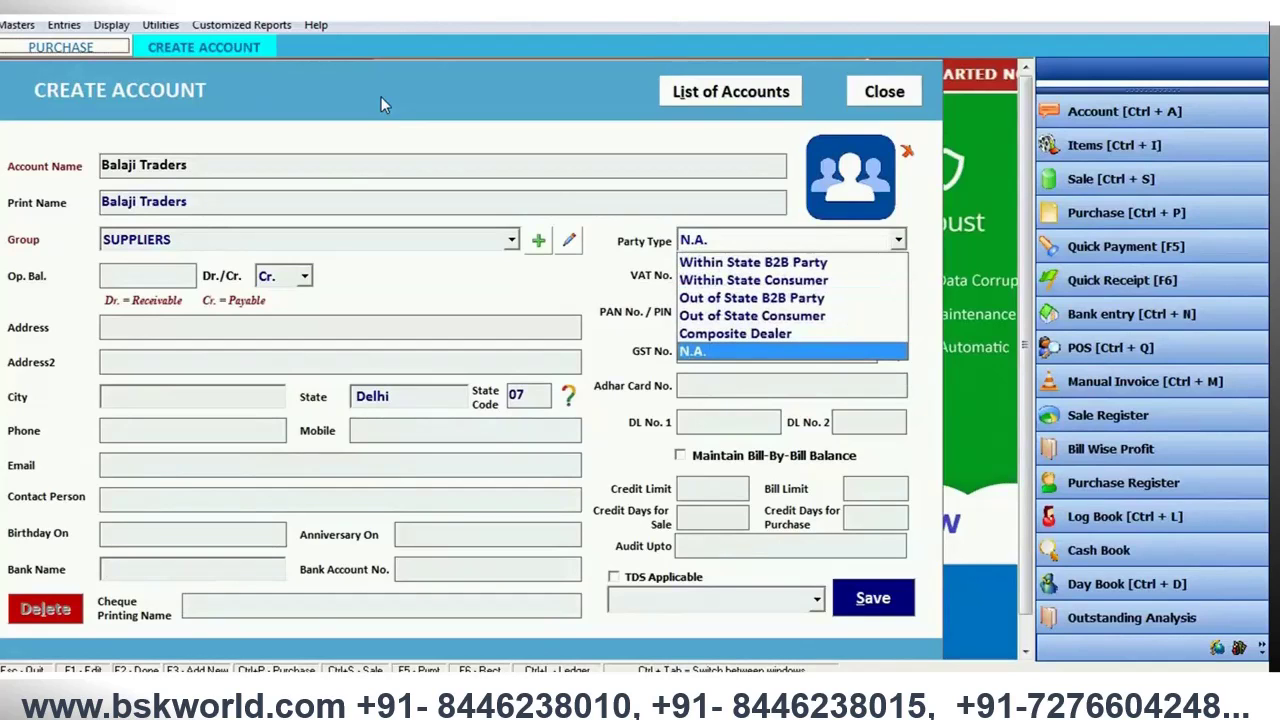
key(Up)
key(Up)
key(Up)
key(Up)
key(Up)
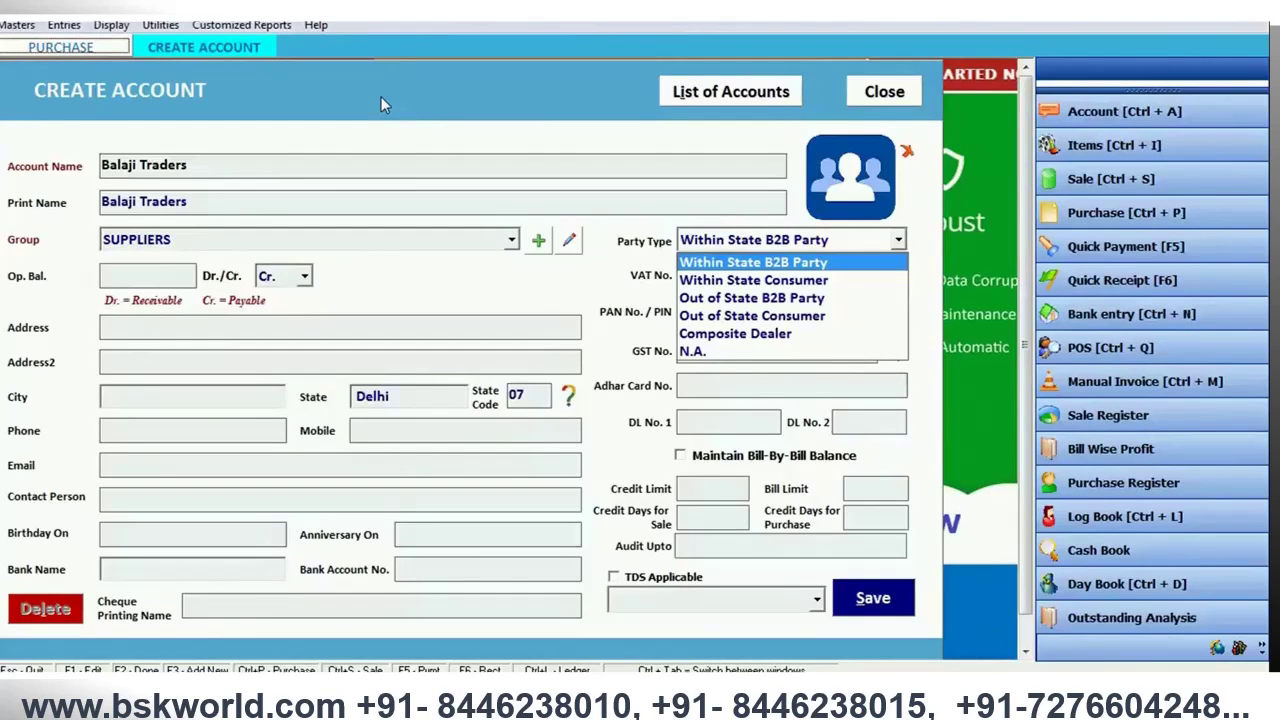
key(Return)
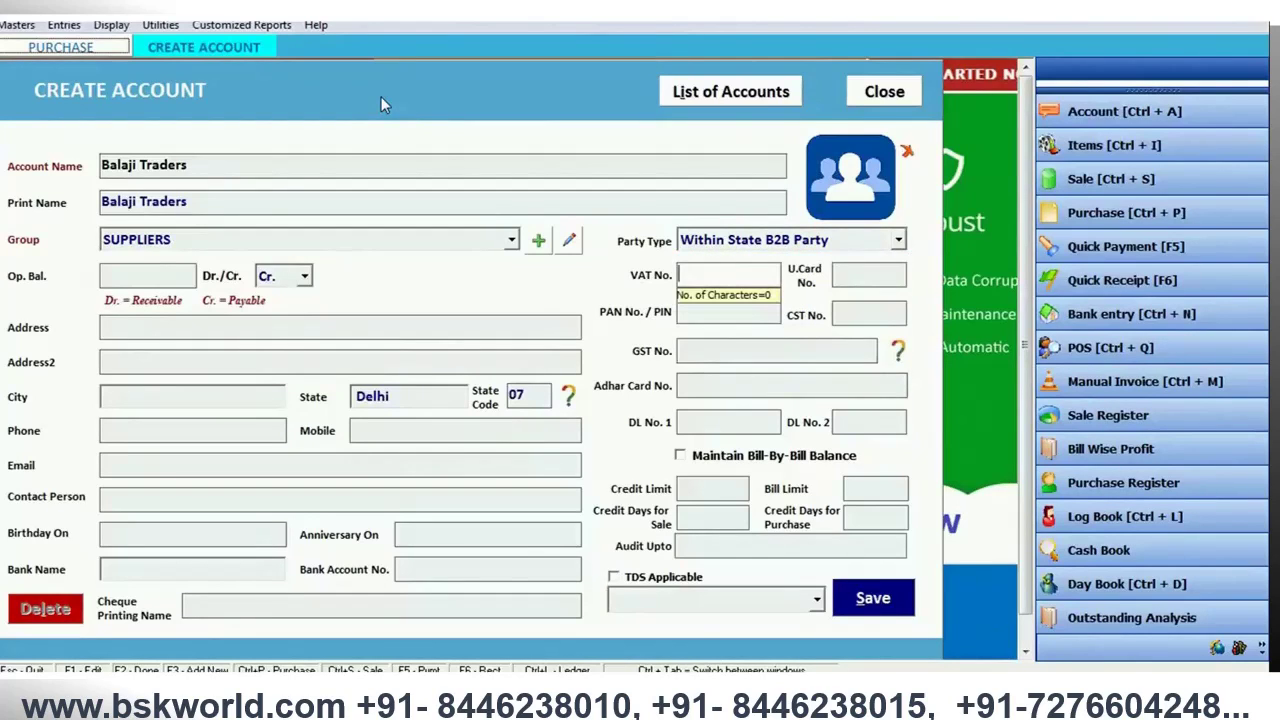
Step: Enter the supplier's GST number, leave the remaining fields blank and save the account
key(Return)
key(Return)
key(Return)
key(Return)
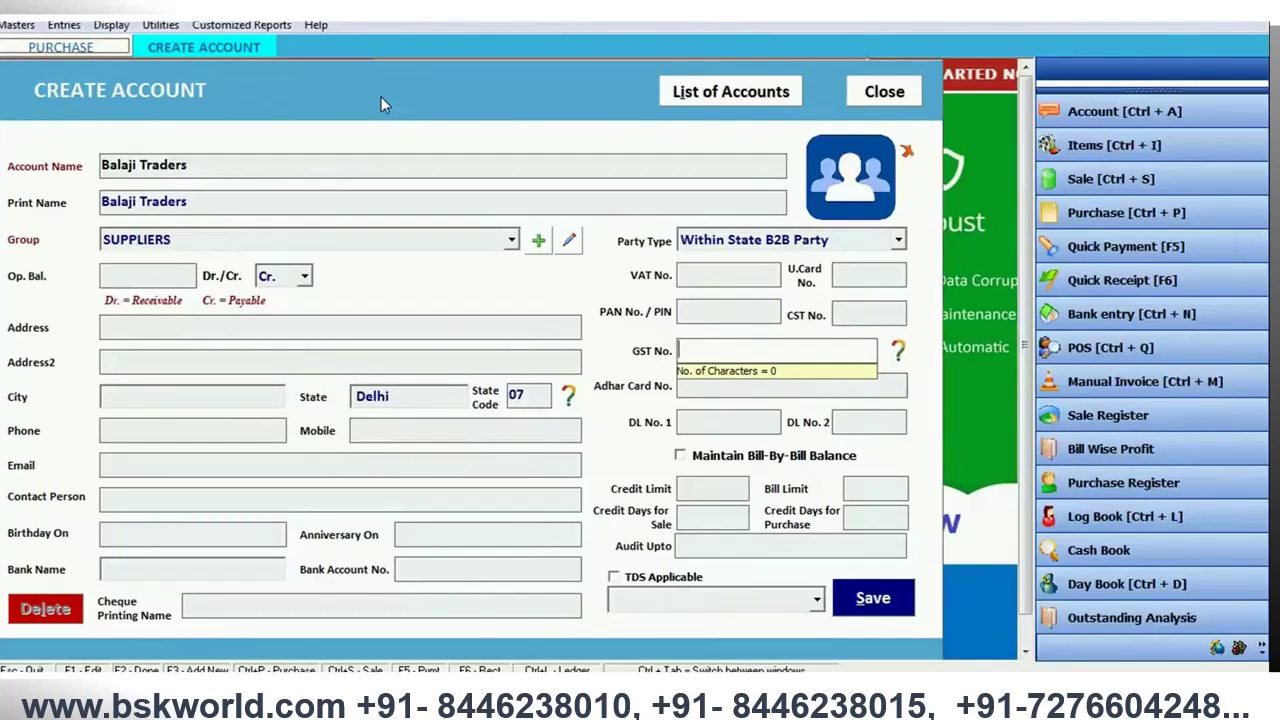
text(07HFDSA2365)
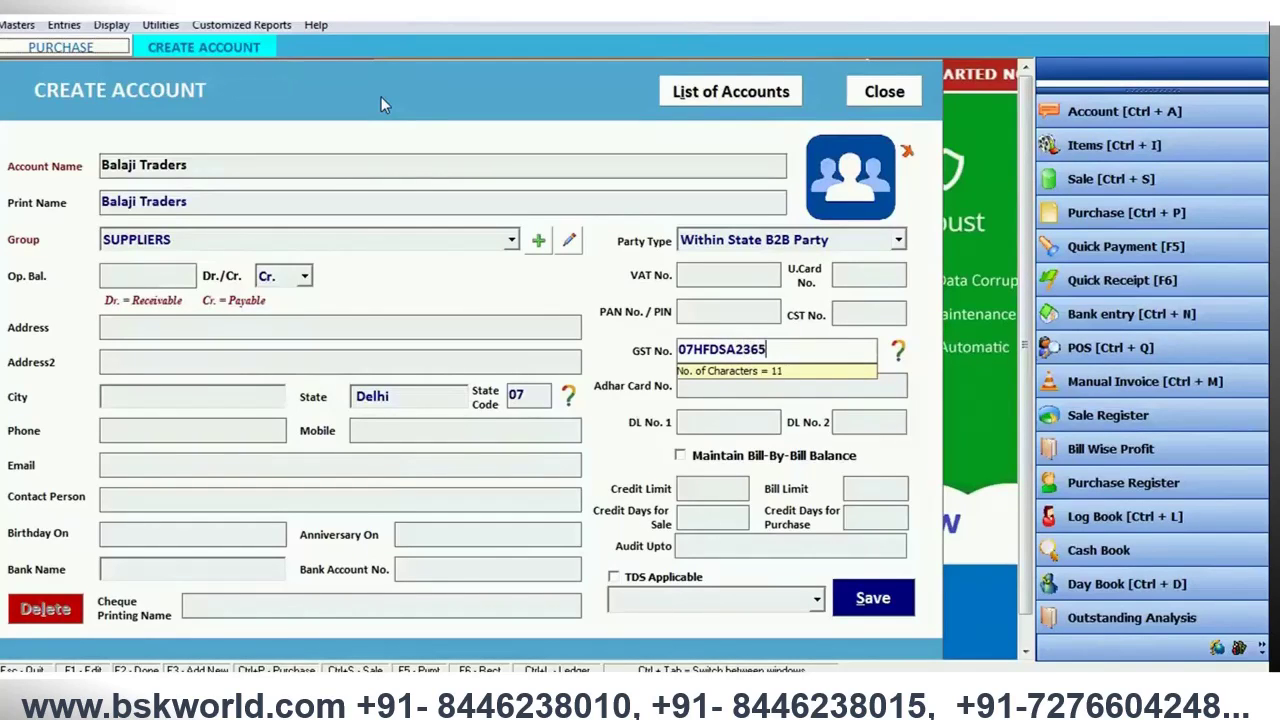
text(D1Zs)
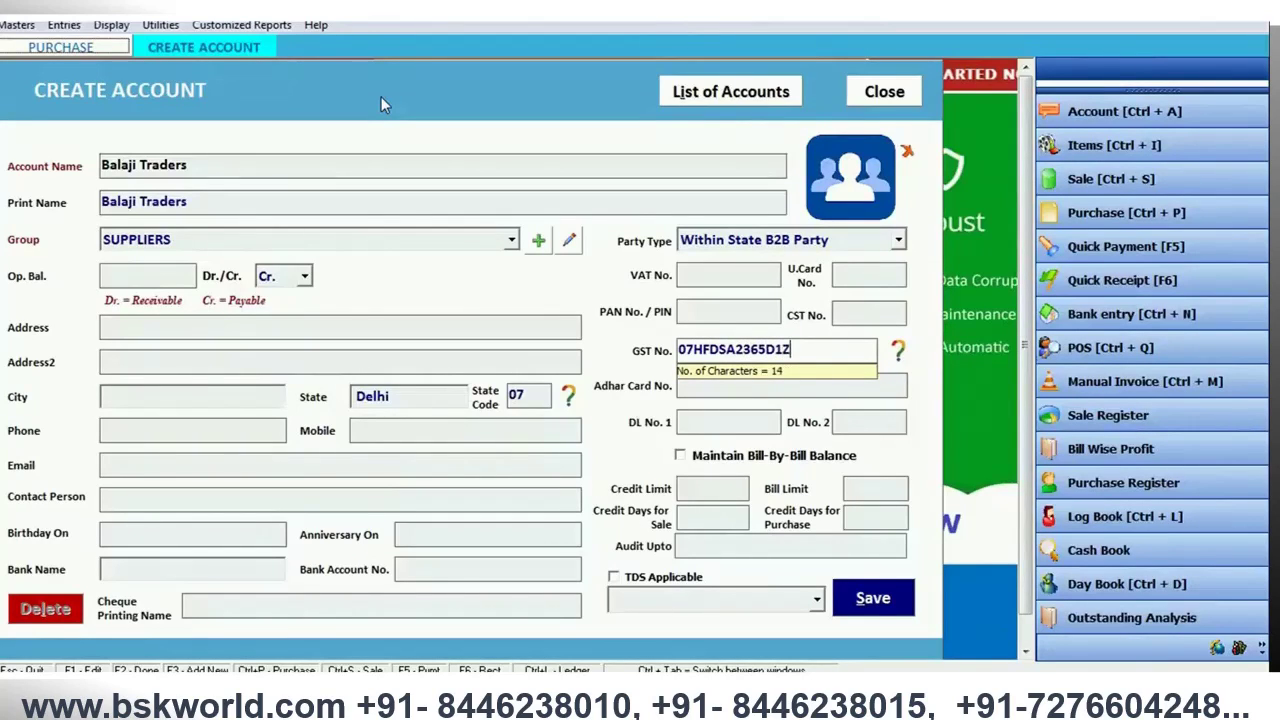
key(BackSpace)
text(S)
key(Return)
key(Return)
key(Return)
key(Return)
key(Return)
key(Return)
key(Return)
key(Return)
key(Return)
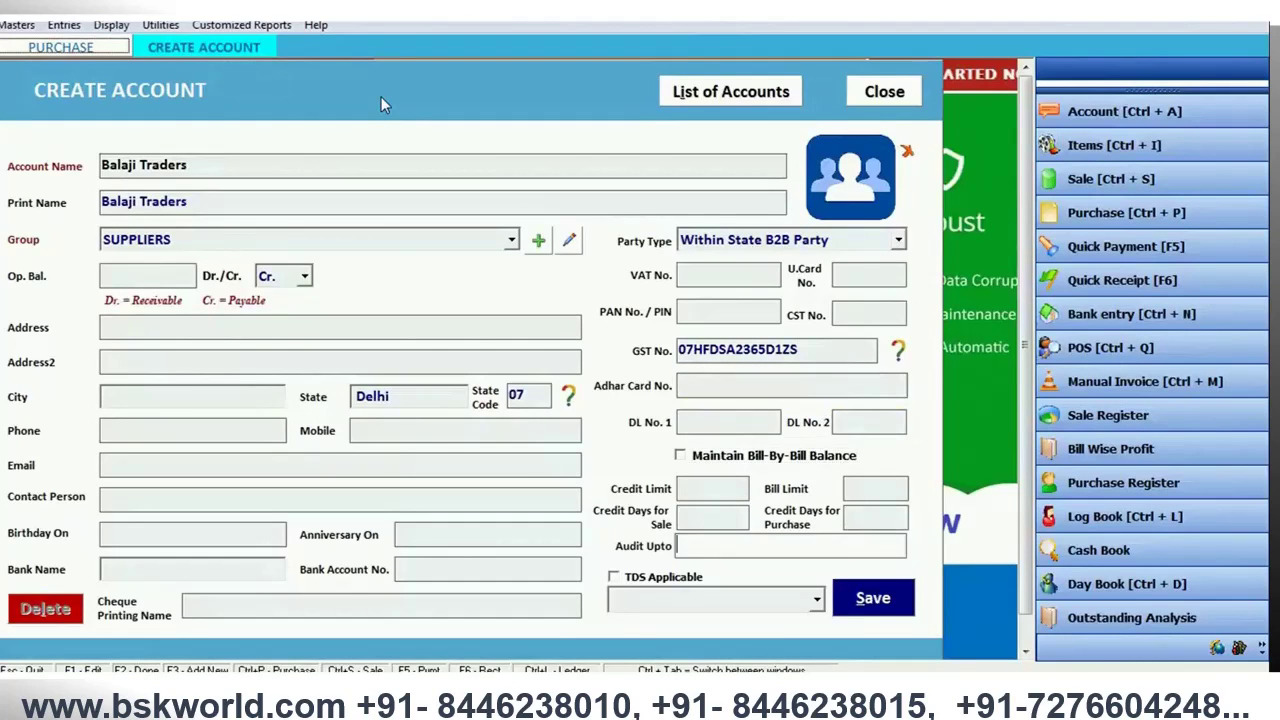
key(Return)
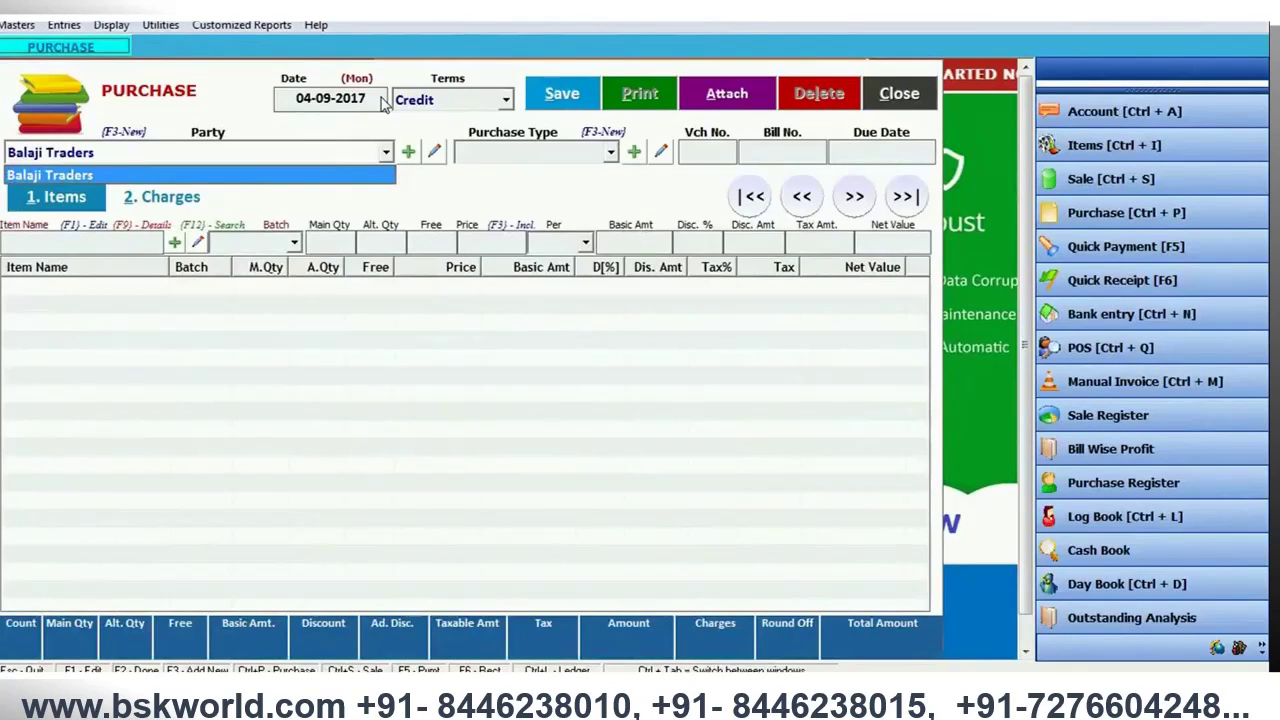
Step: Select Balaji Traders as the bill's party and Manual Local as its purchase type
key(Return)
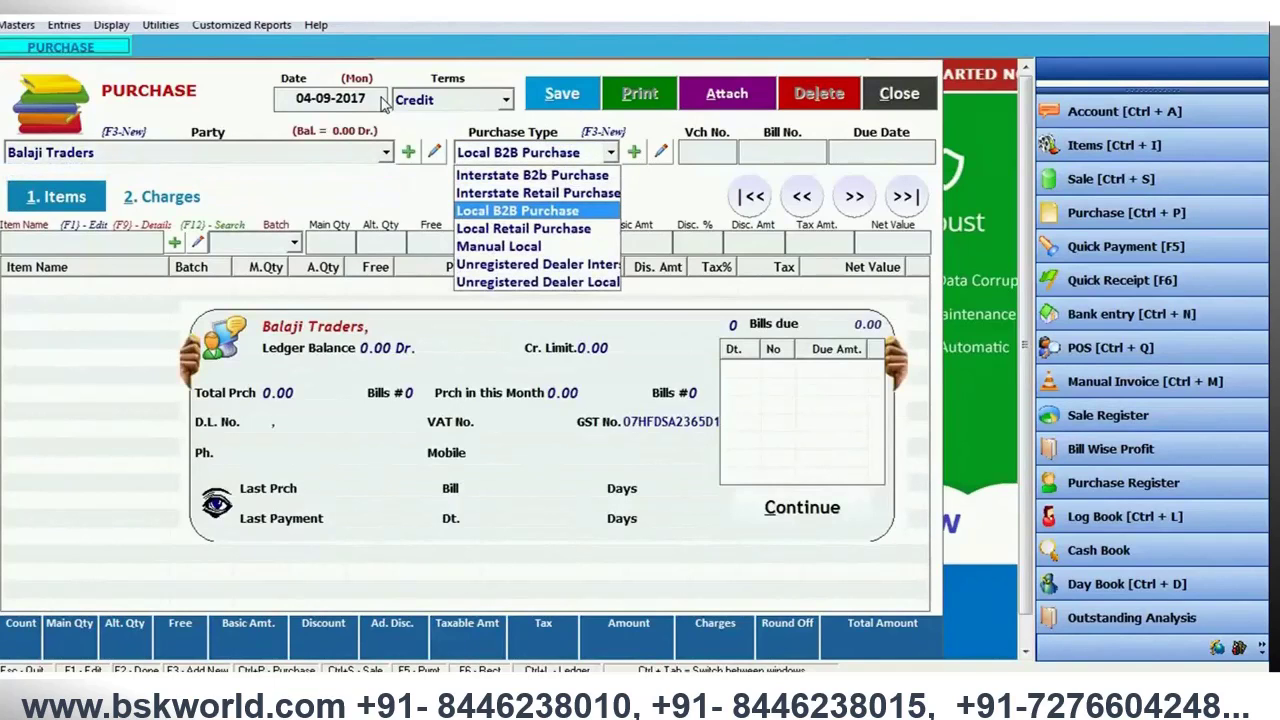
key(Down)
key(Down)
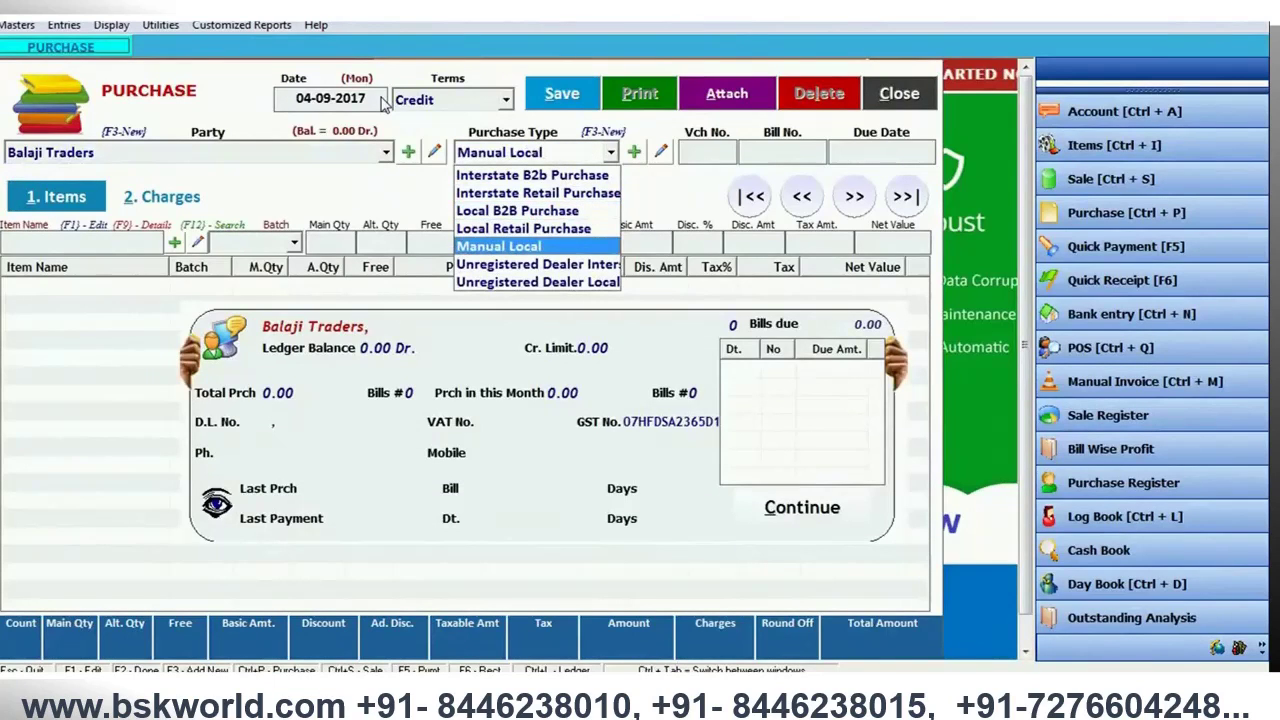
key(Return)
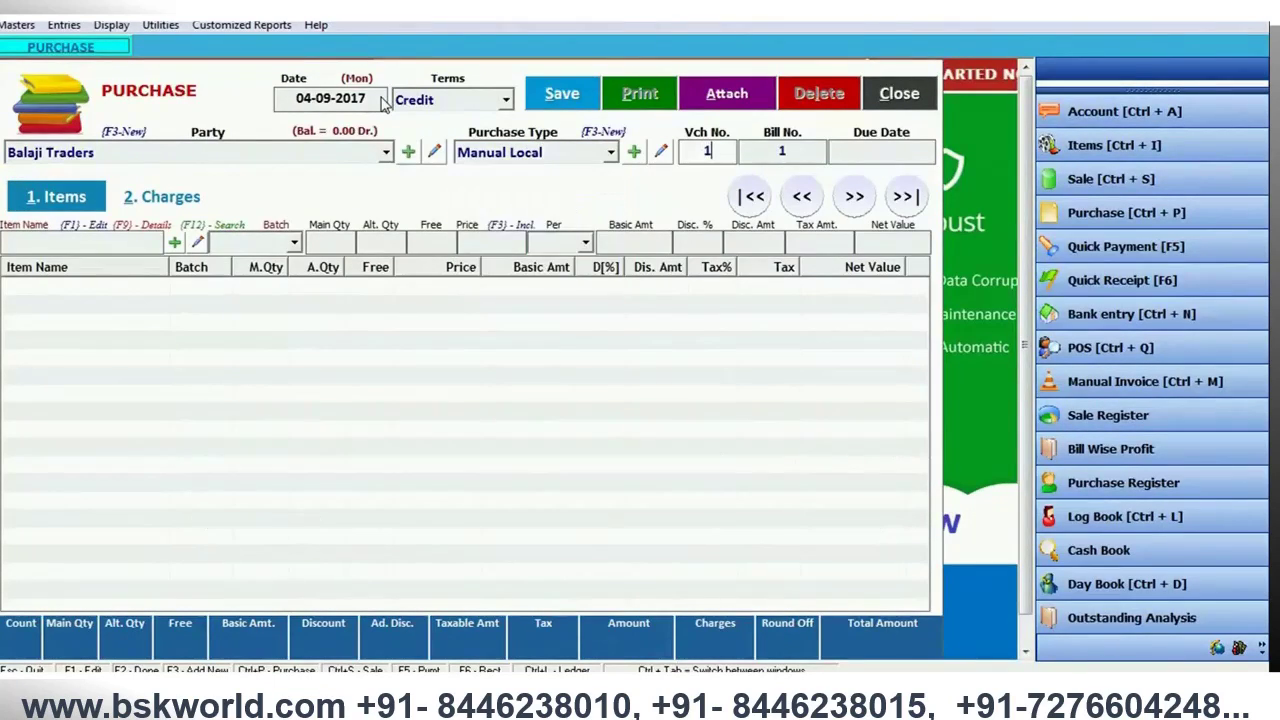
Step: Accept voucher and bill number 1, set the purchase bill date to 30-08-2017 and leave the due date blank
key(Return)
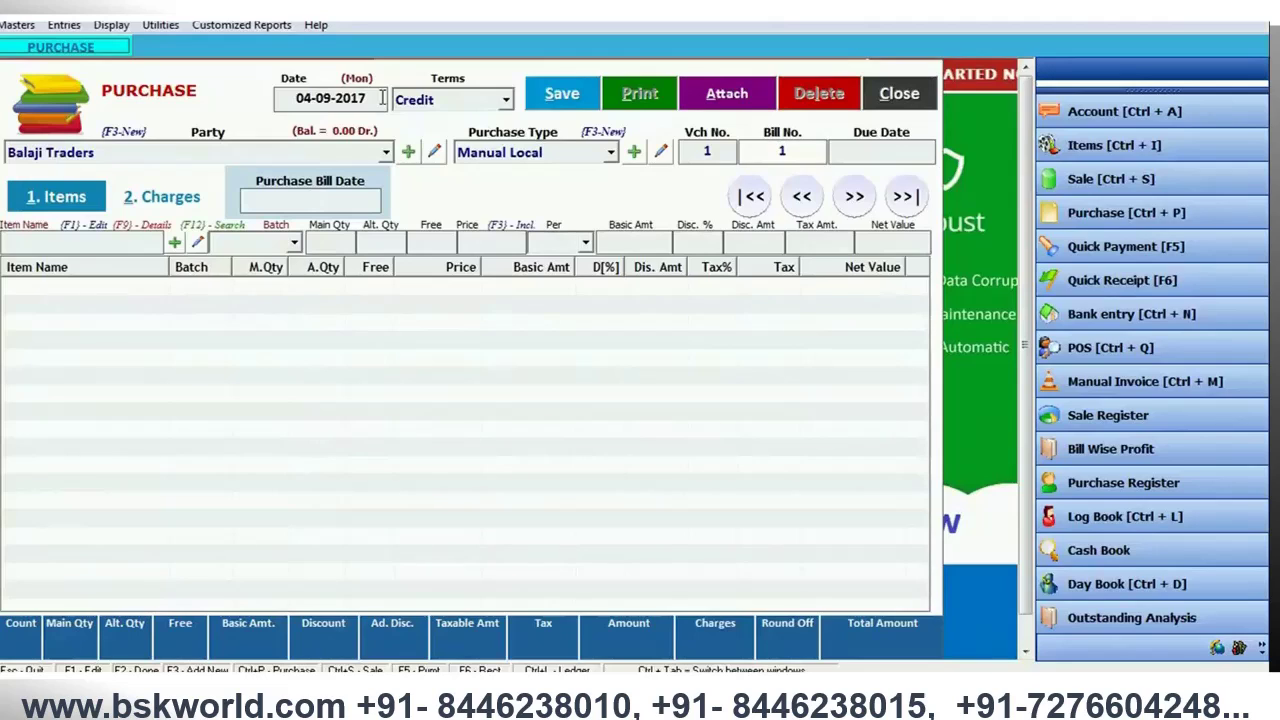
text(30-08-2017)
key(Return)
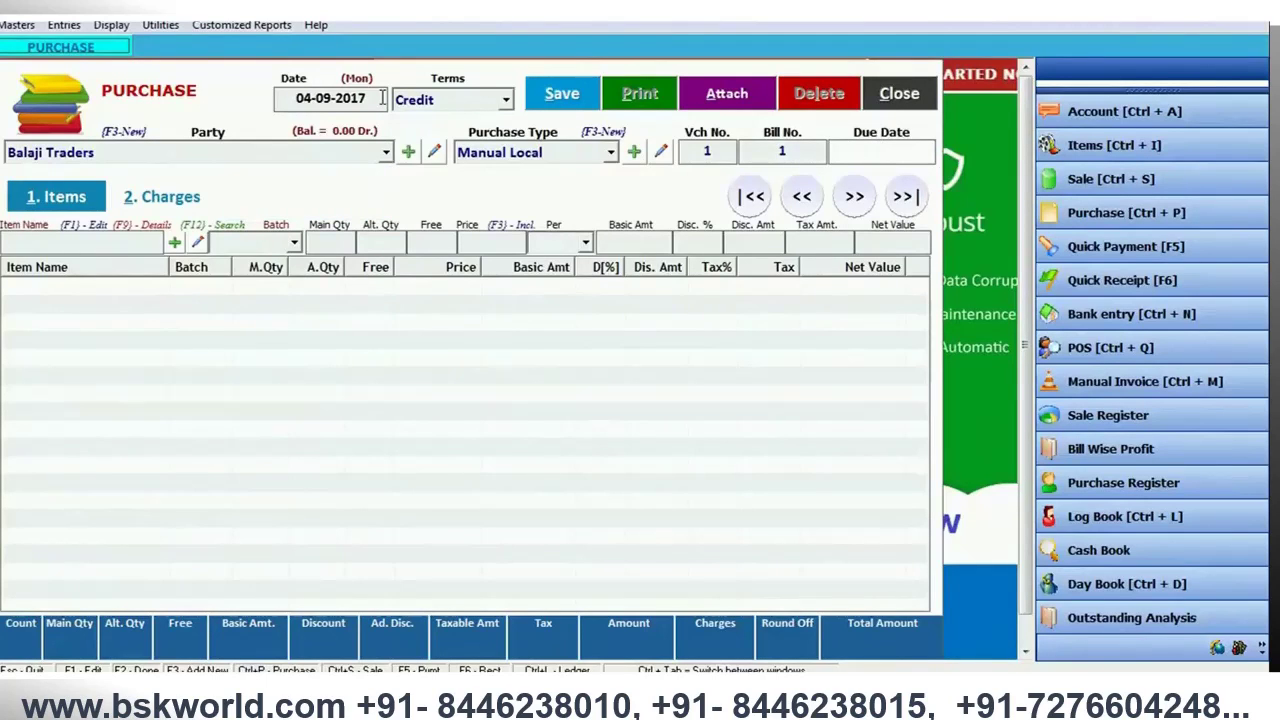
key(Return)
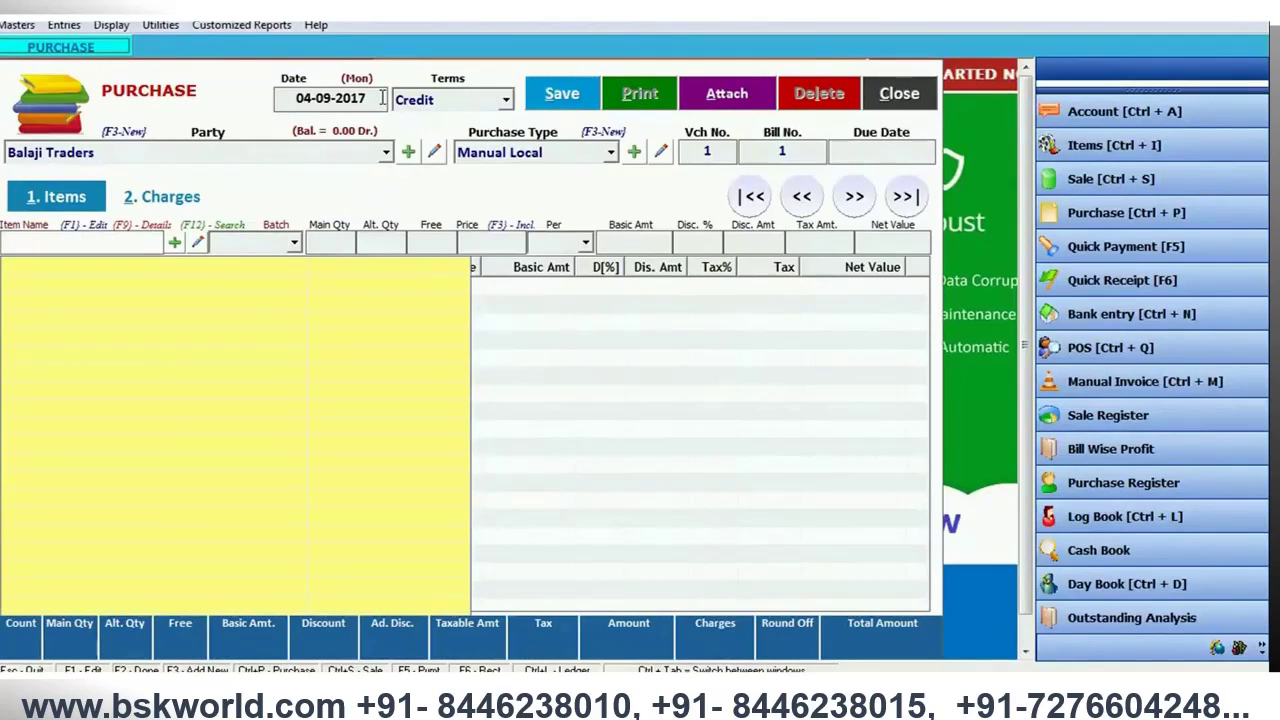
Step: Start a new item from the bill's item line, name it Apple Mobile and leave its short name blank
key(F3)
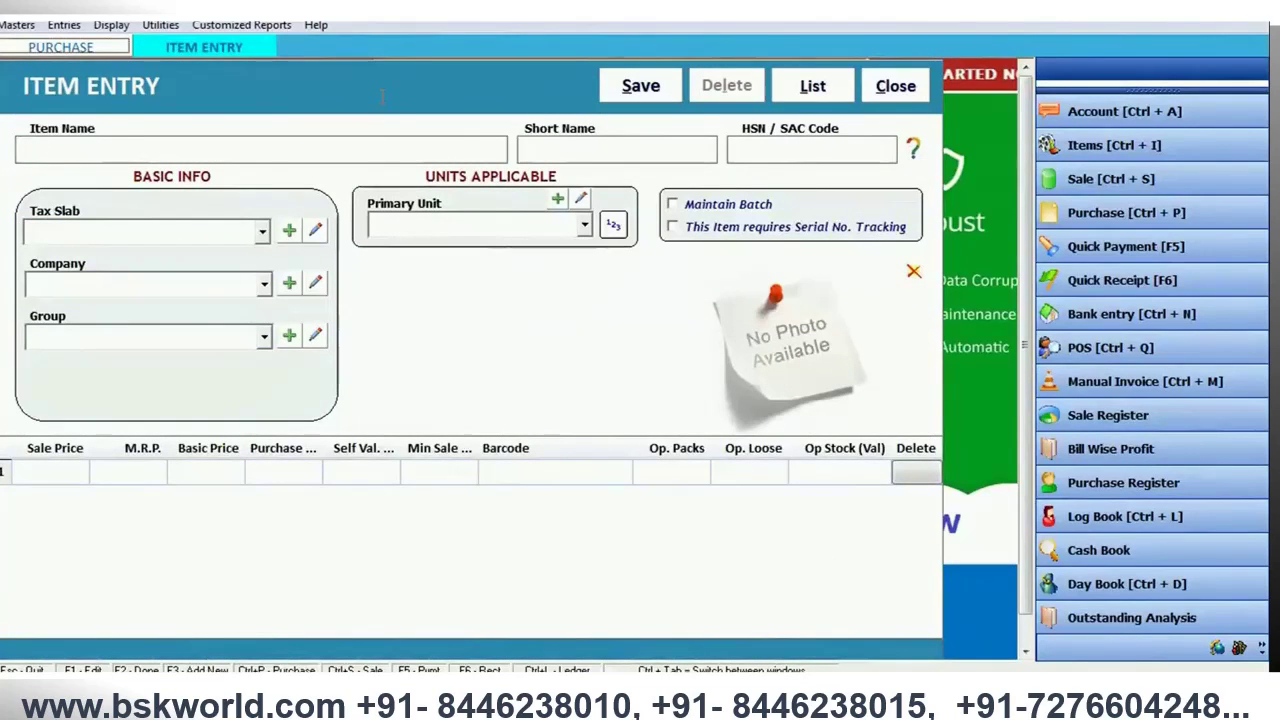
text(aplle)
key(BackSpace)
key(BackSpace)
key(BackSpace)
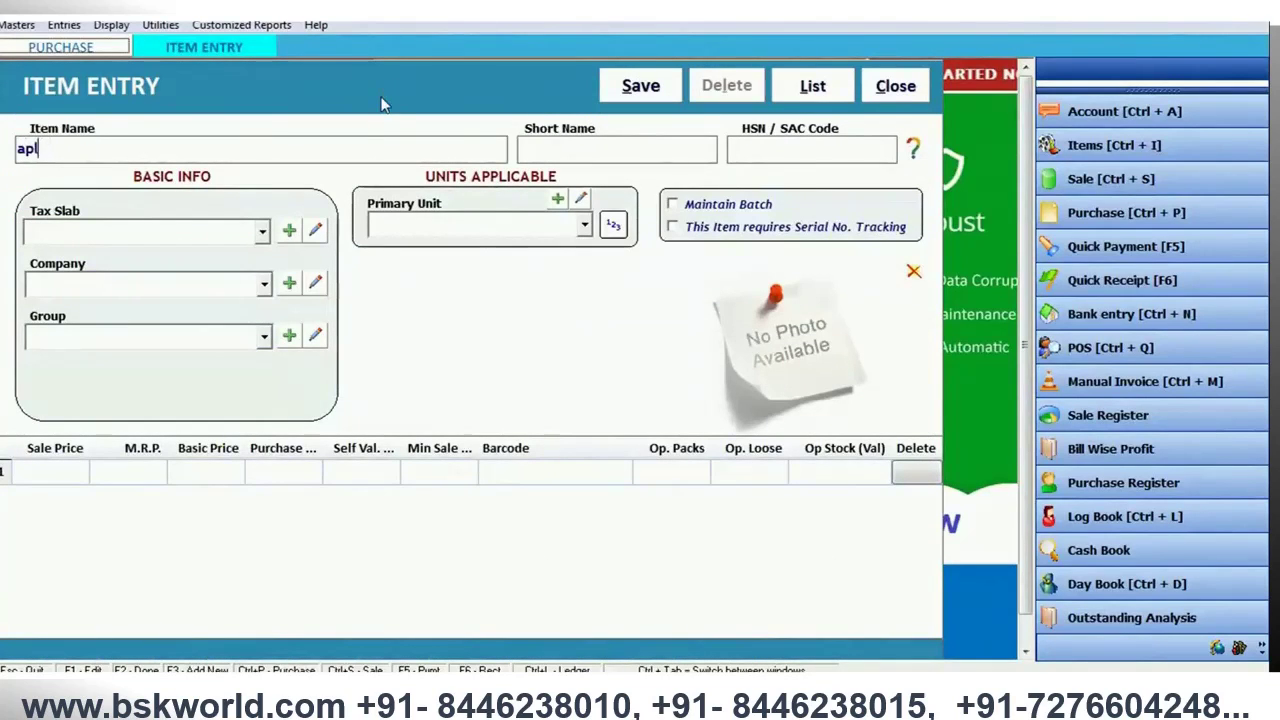
text(ple mobile)
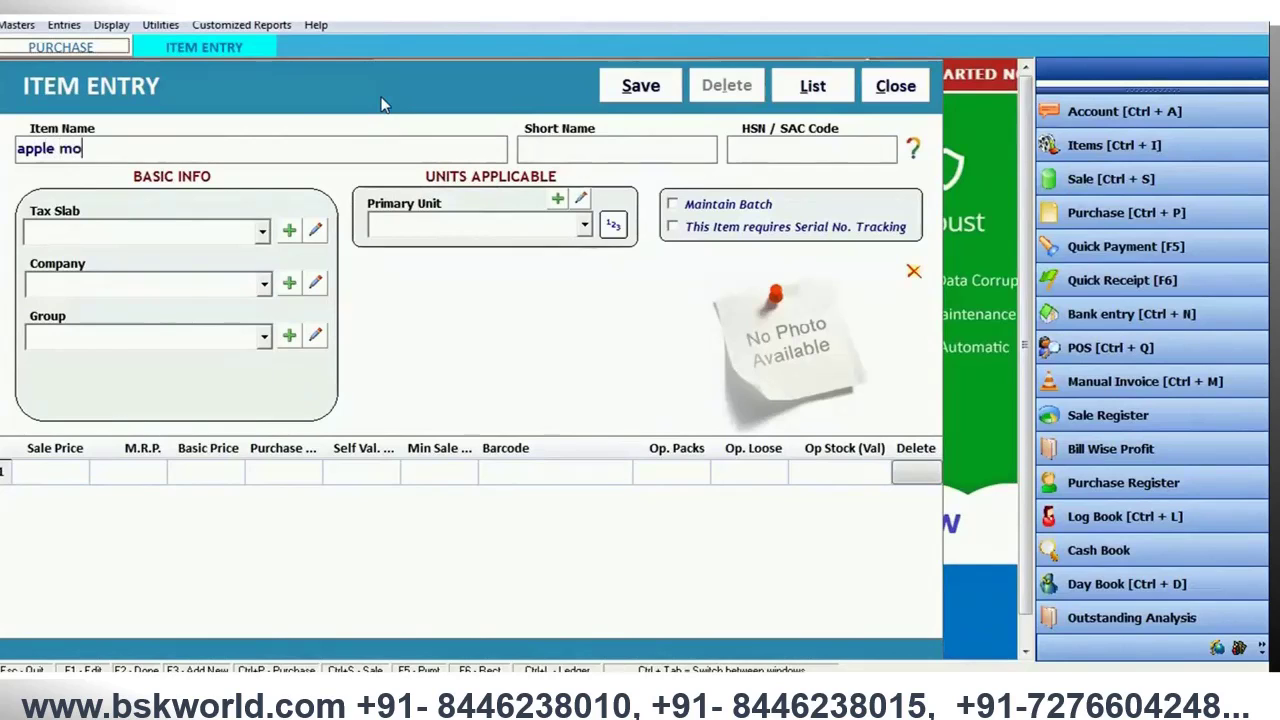
key(Return)
key(Return)
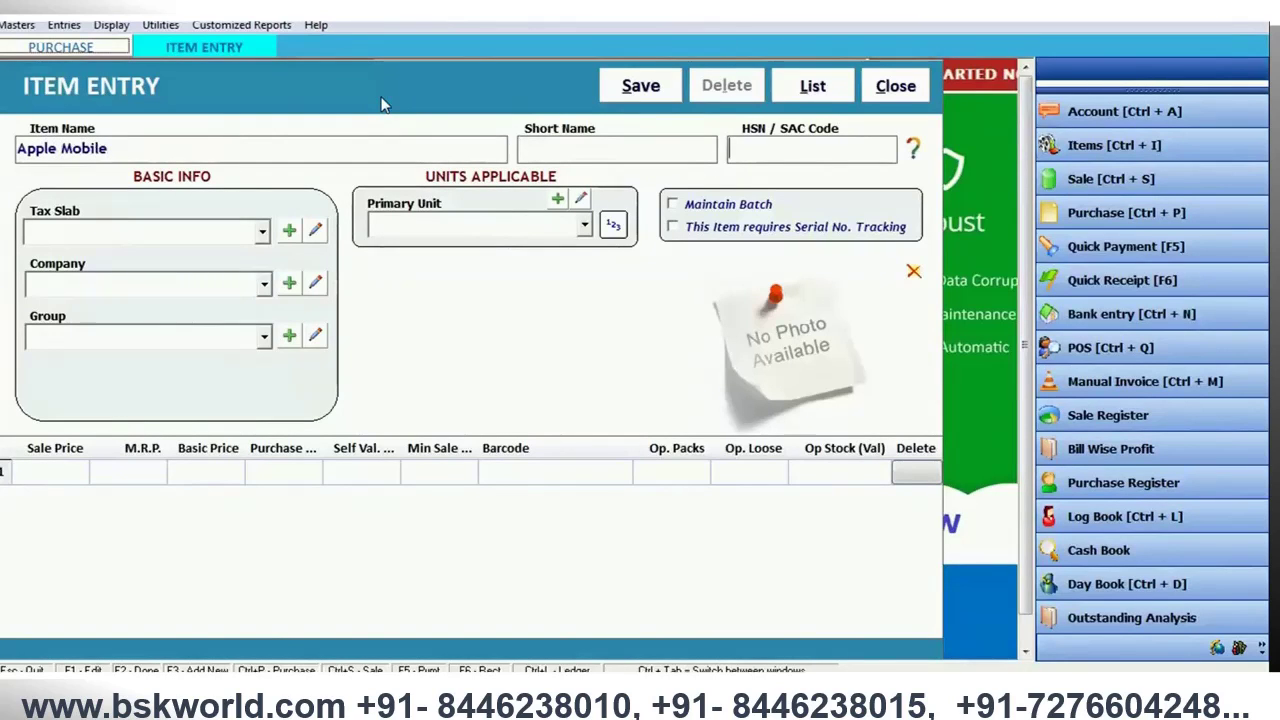
Step: Enter 1234 as the item's HSN / SAC code and set its tax slab to 18% GST
key(Down)
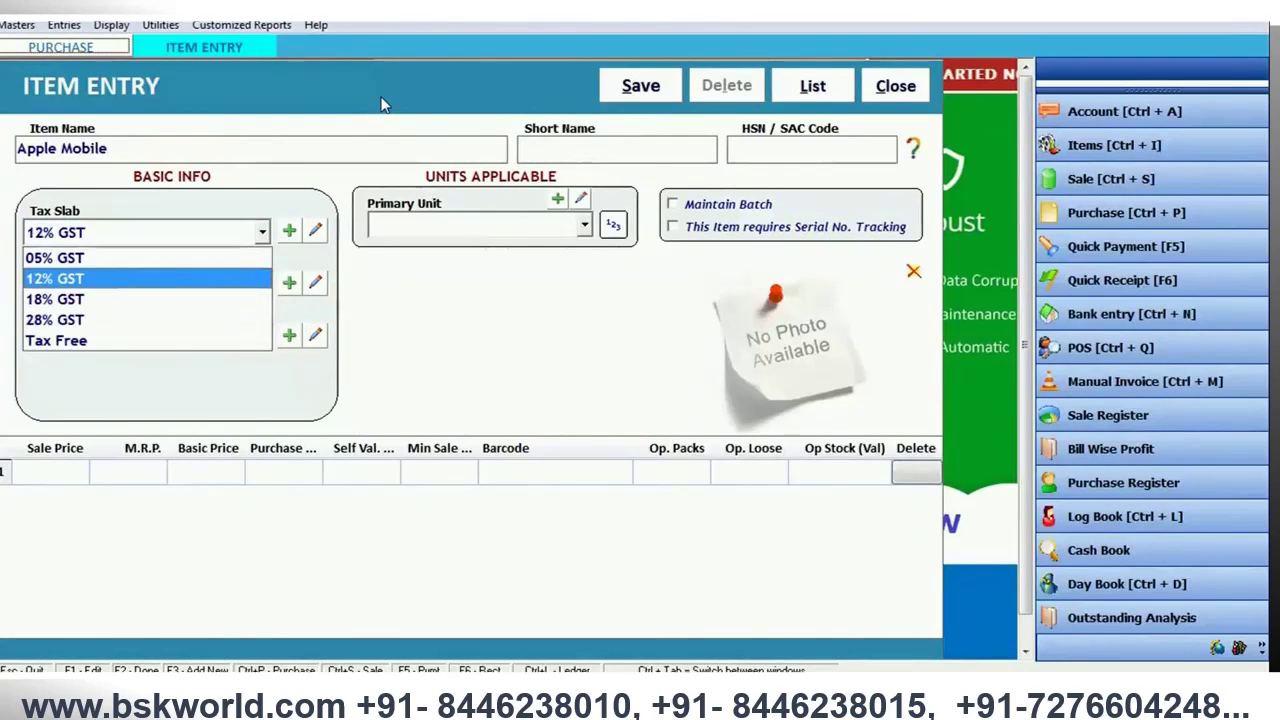
key(Return)
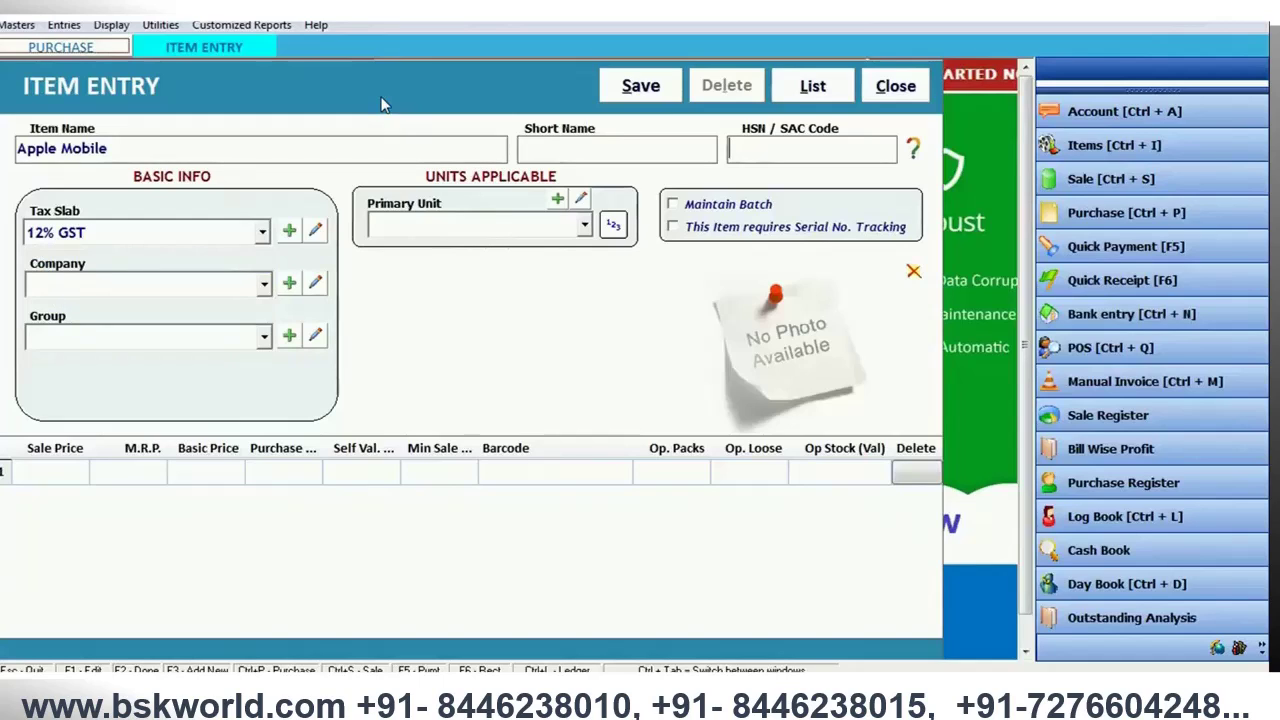
click(756, 147)
text(1234)
key(Return)
key(Down)
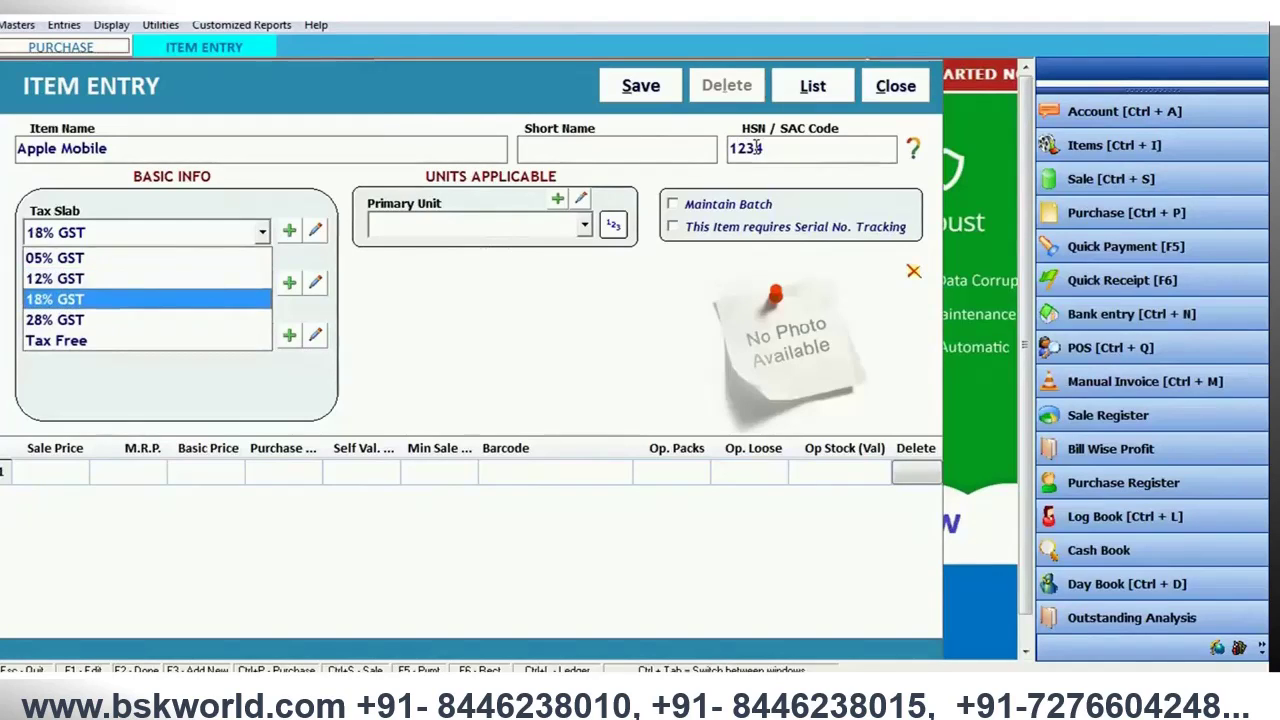
key(Return)
Step: Accept company GENERAL and group General, set the primary unit to Pcs. and save the item without prices
key(Return)
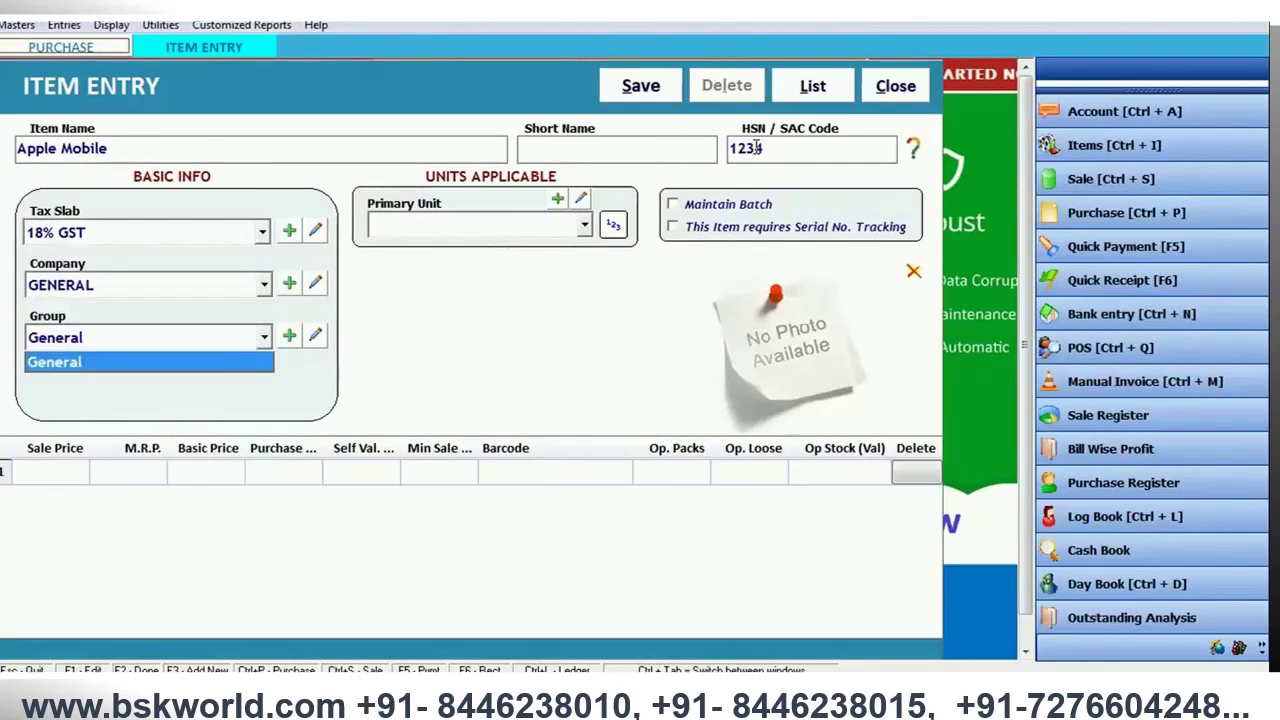
key(Return)
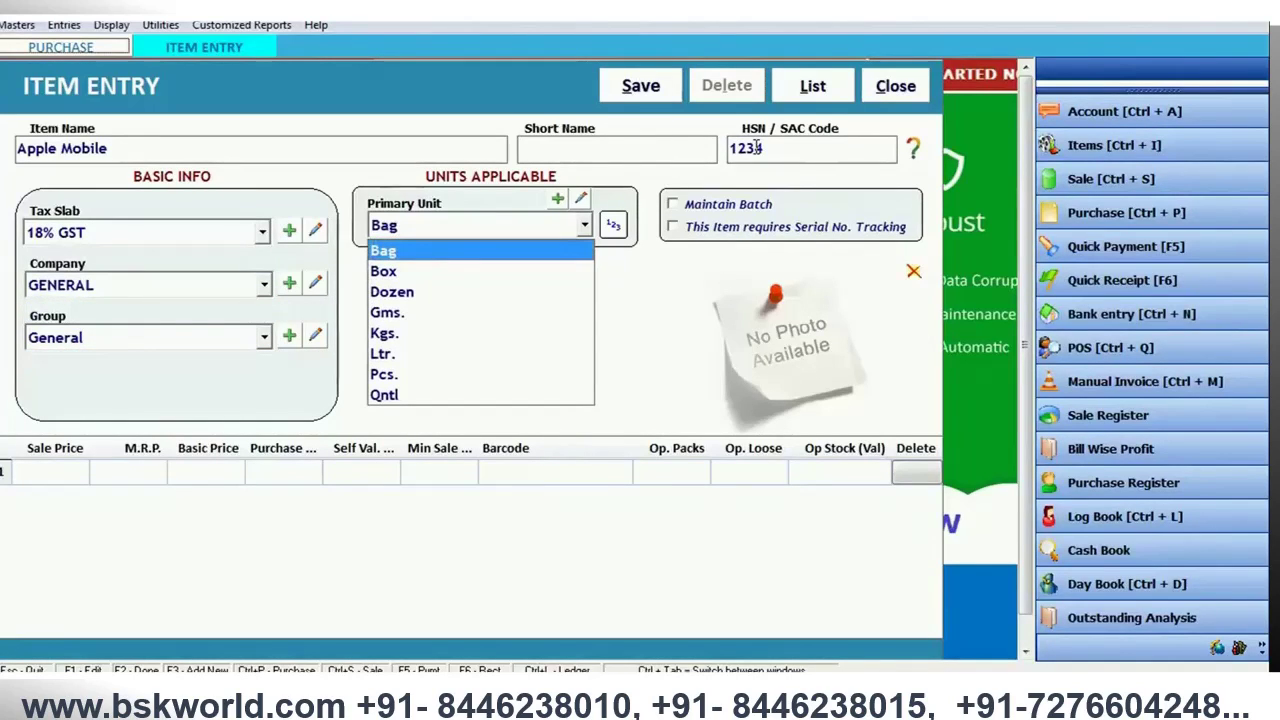
key(p)
key(Return)
key(Return)
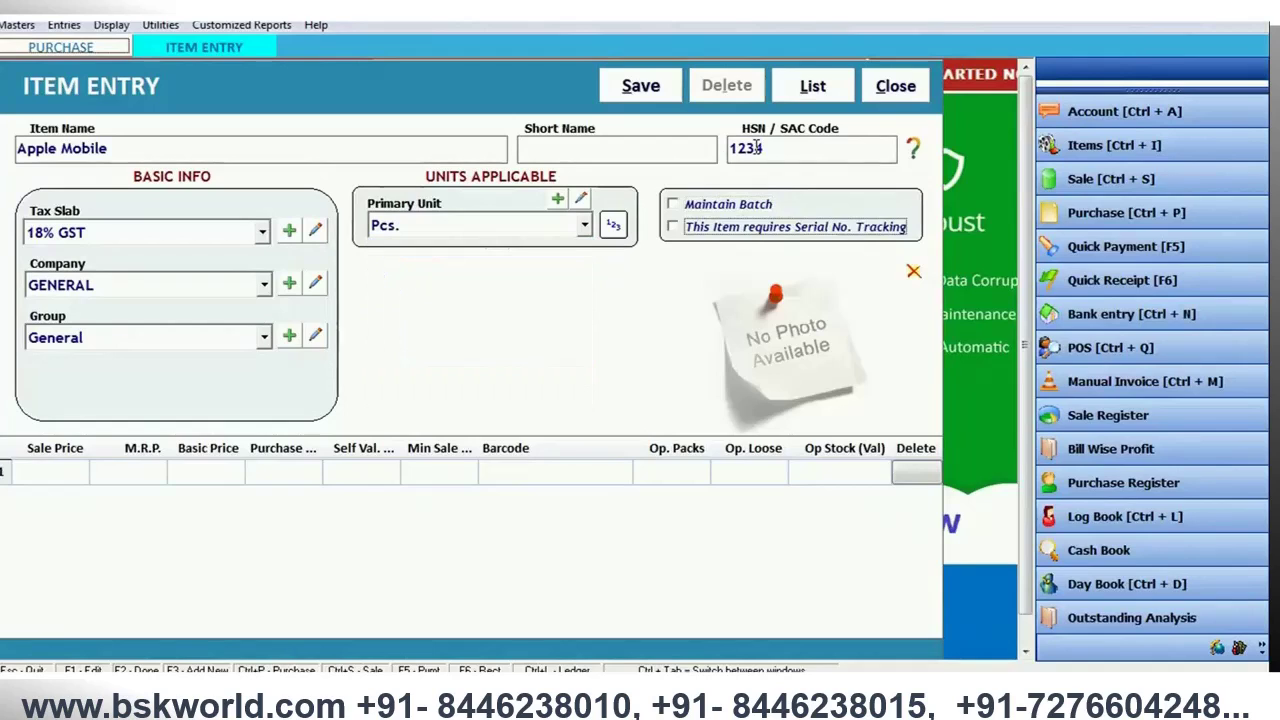
key(Return)
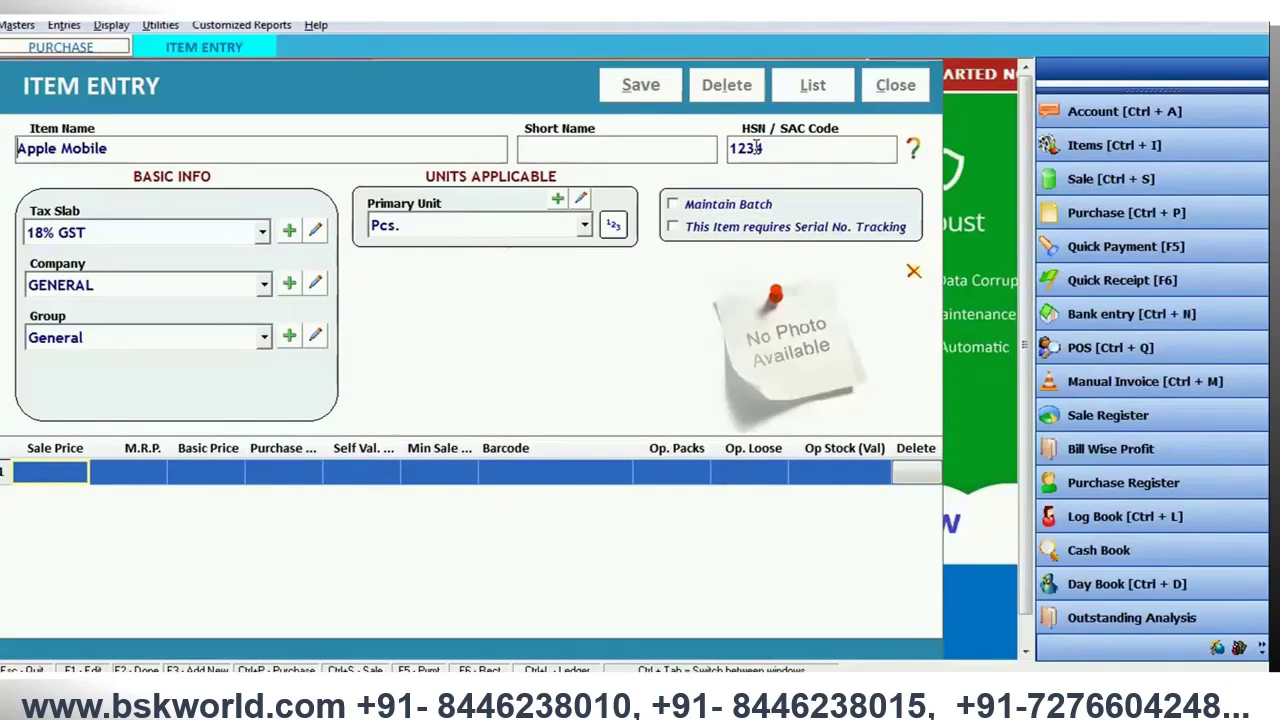
key(F2)
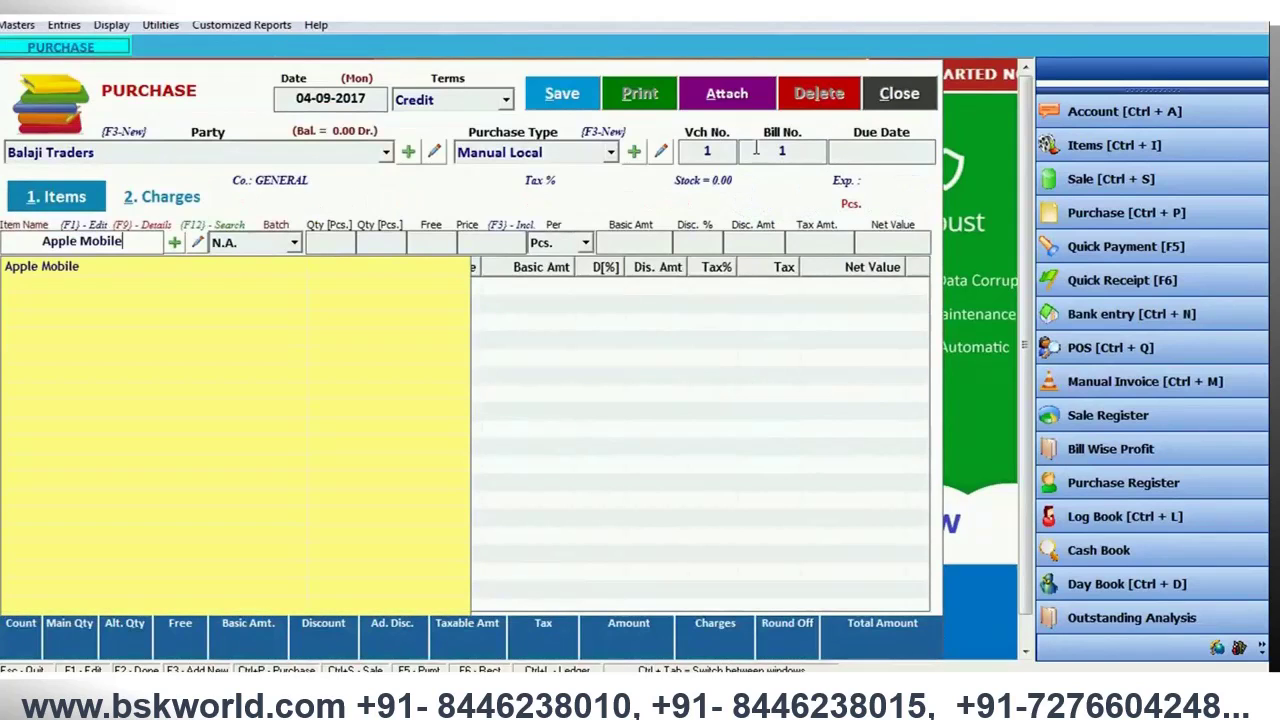
Step: Enter Apple Mobile on the bill with quantity 10 and price 100 per piece, leaving free quantity and discount blank
key(Return)
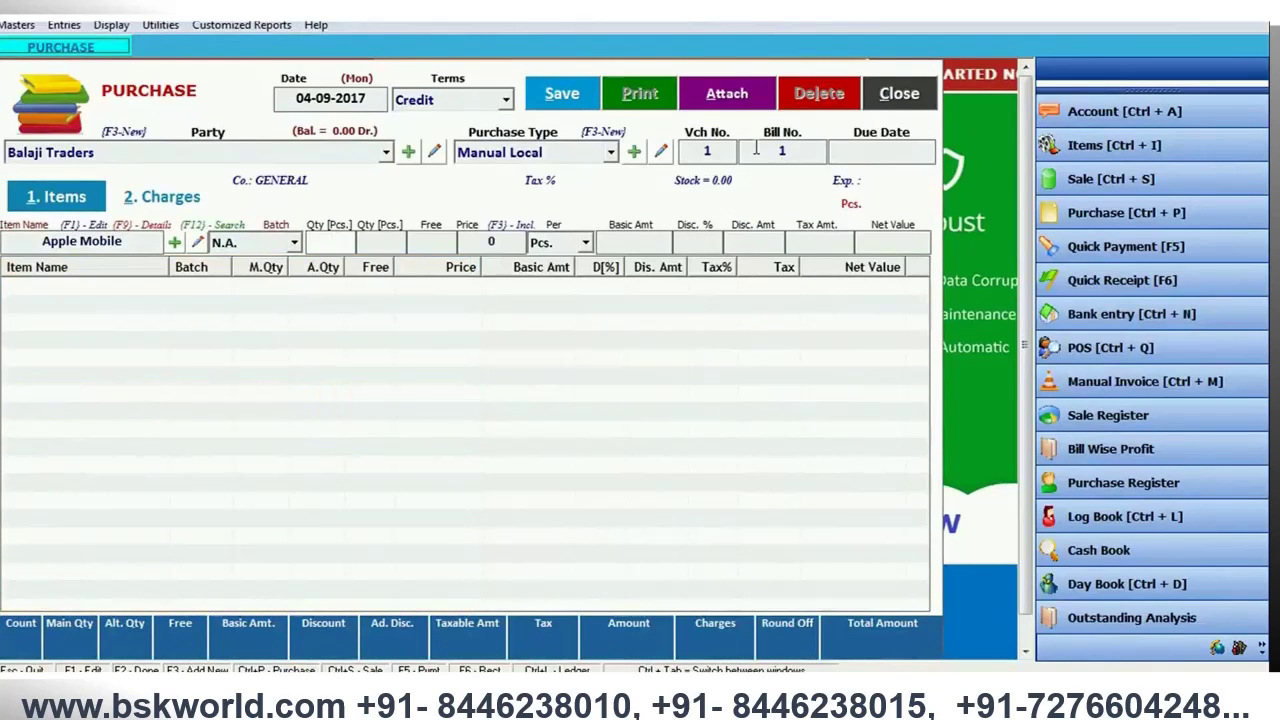
text(10)
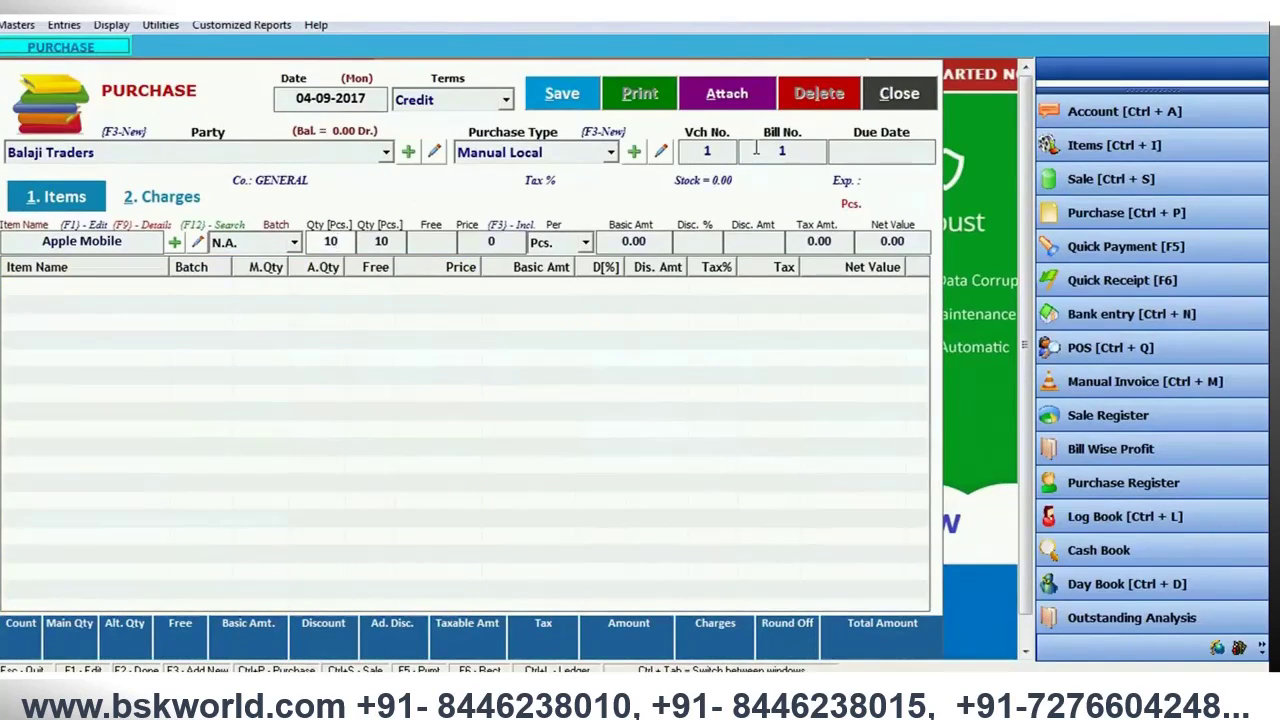
key(Return)
key(Return)
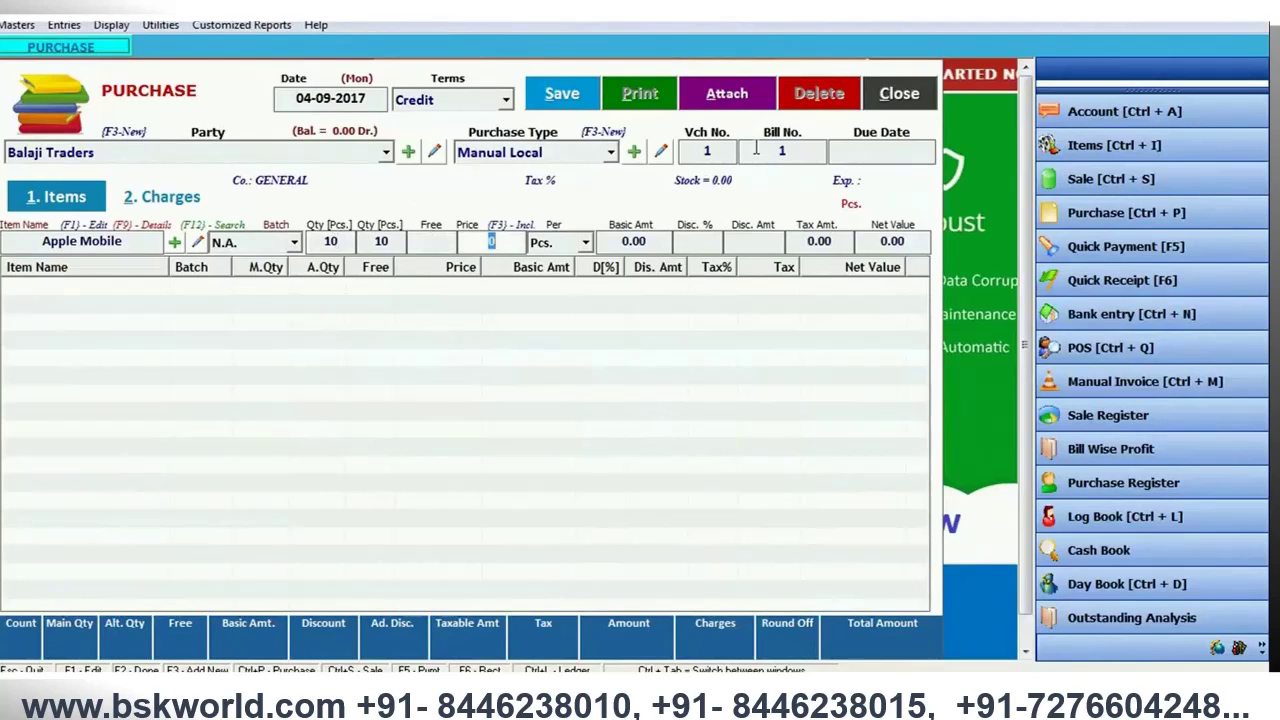
text(100)
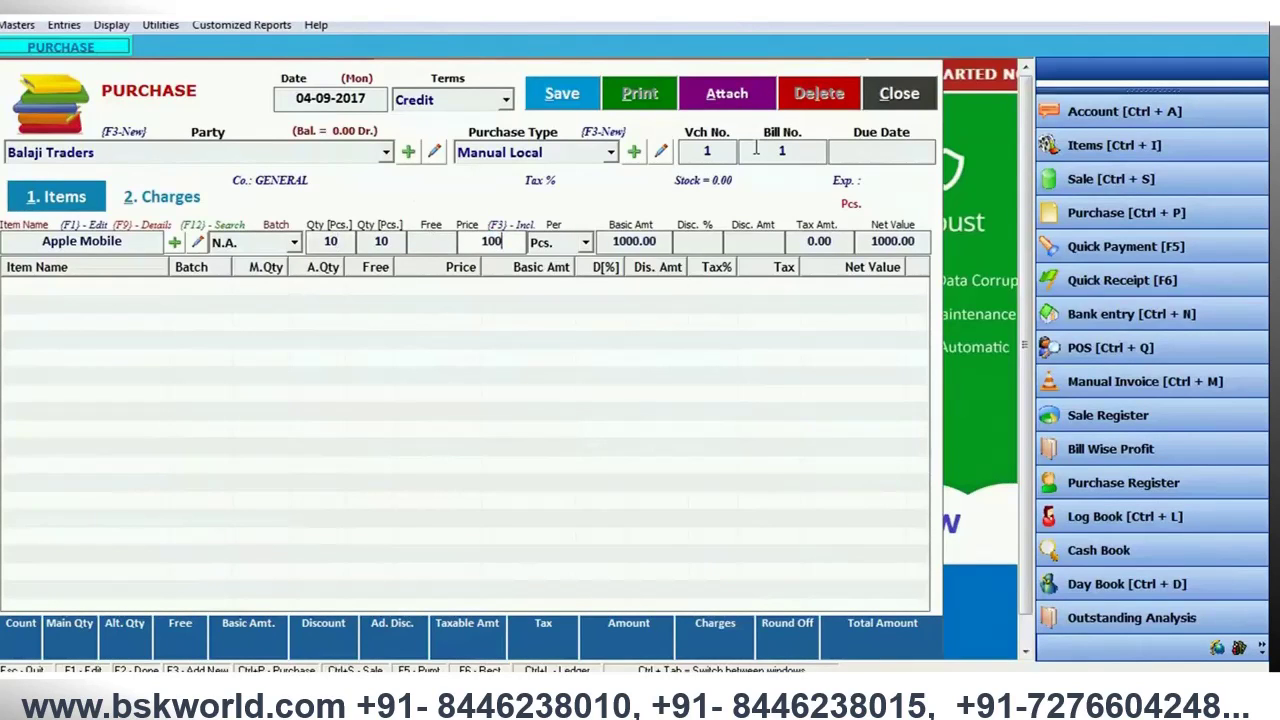
key(Return)
key(Return)
key(Return)
key(Return)
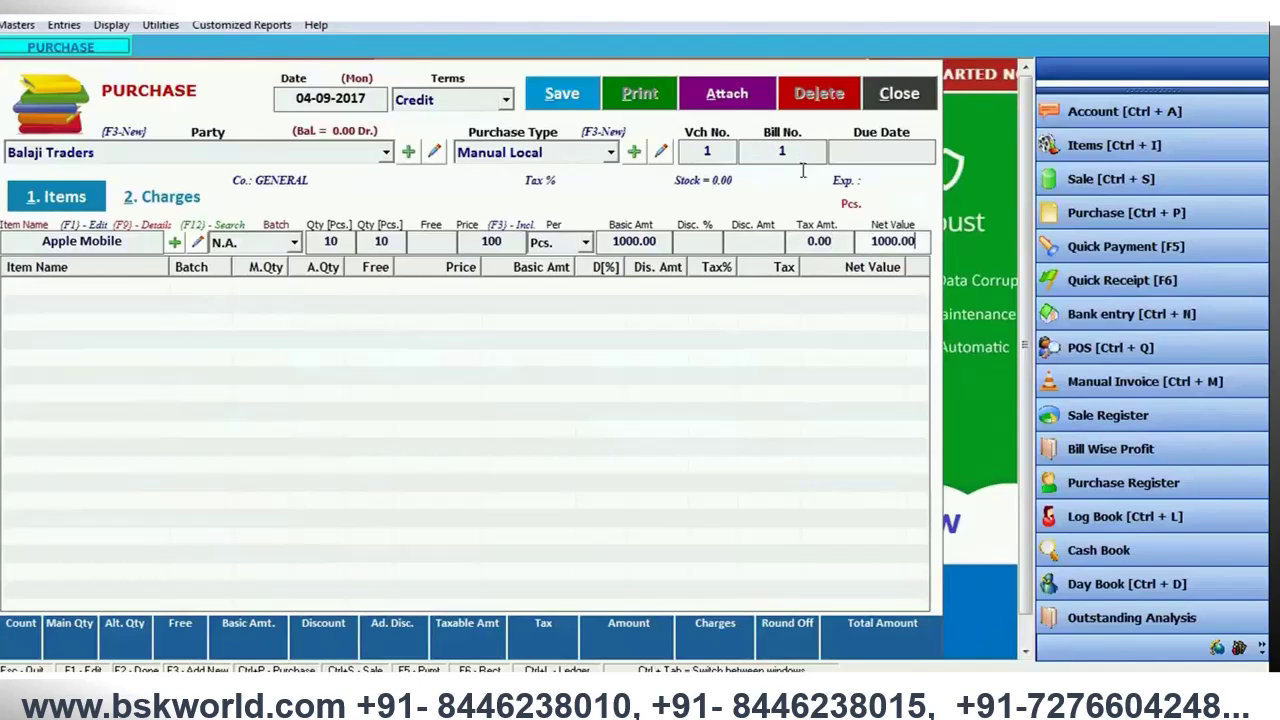
Step: Leave the item's tax amount at 0.00 and add the line to the bill
drag(831, 246, 802, 242)
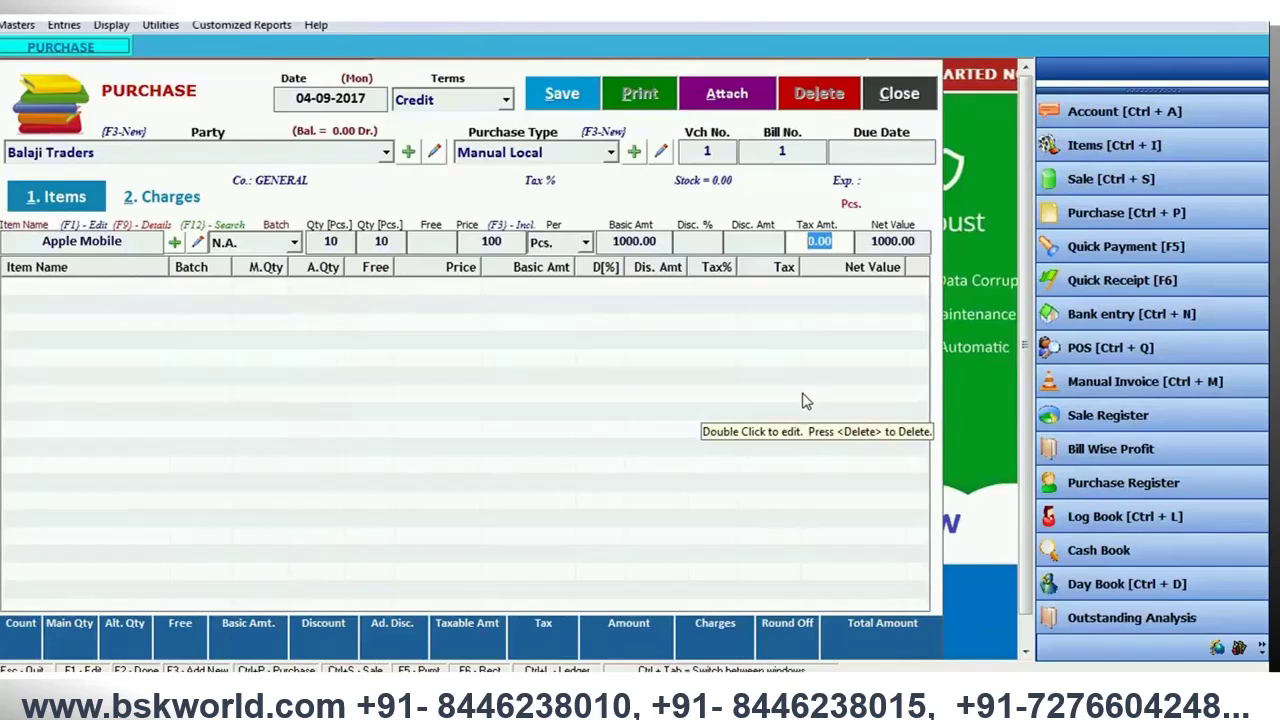
key(Return)
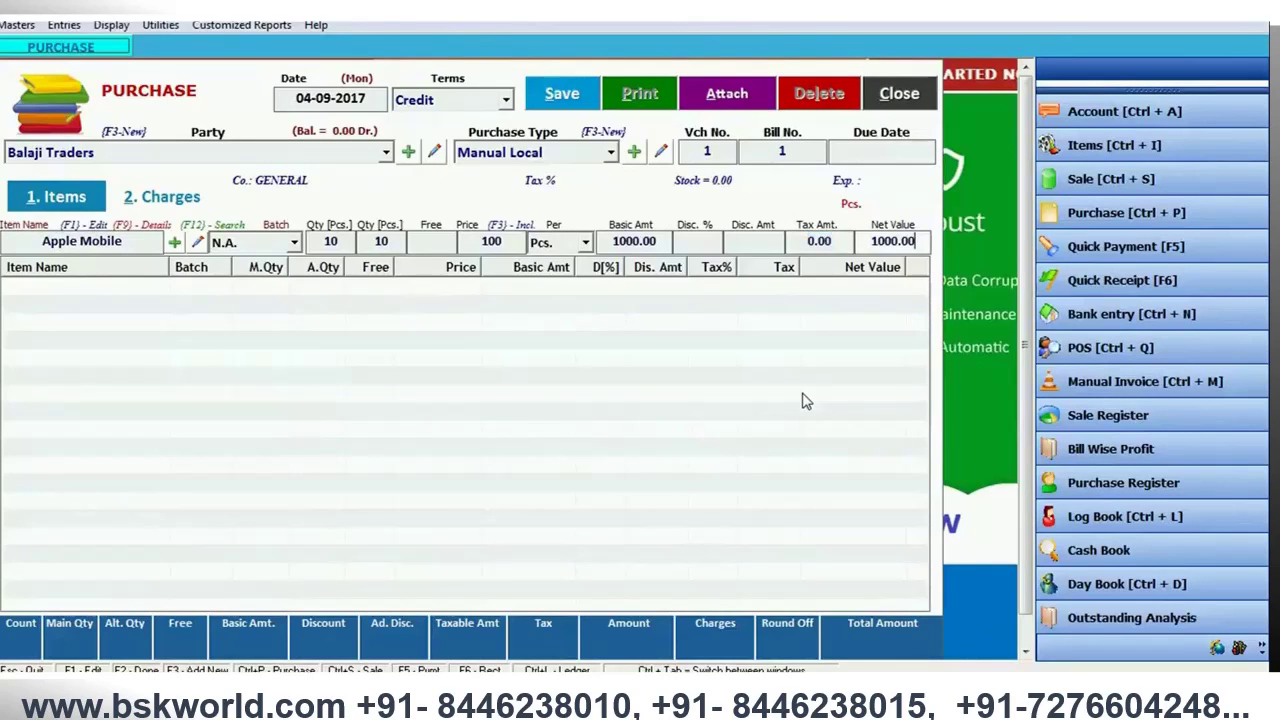
key(Return)
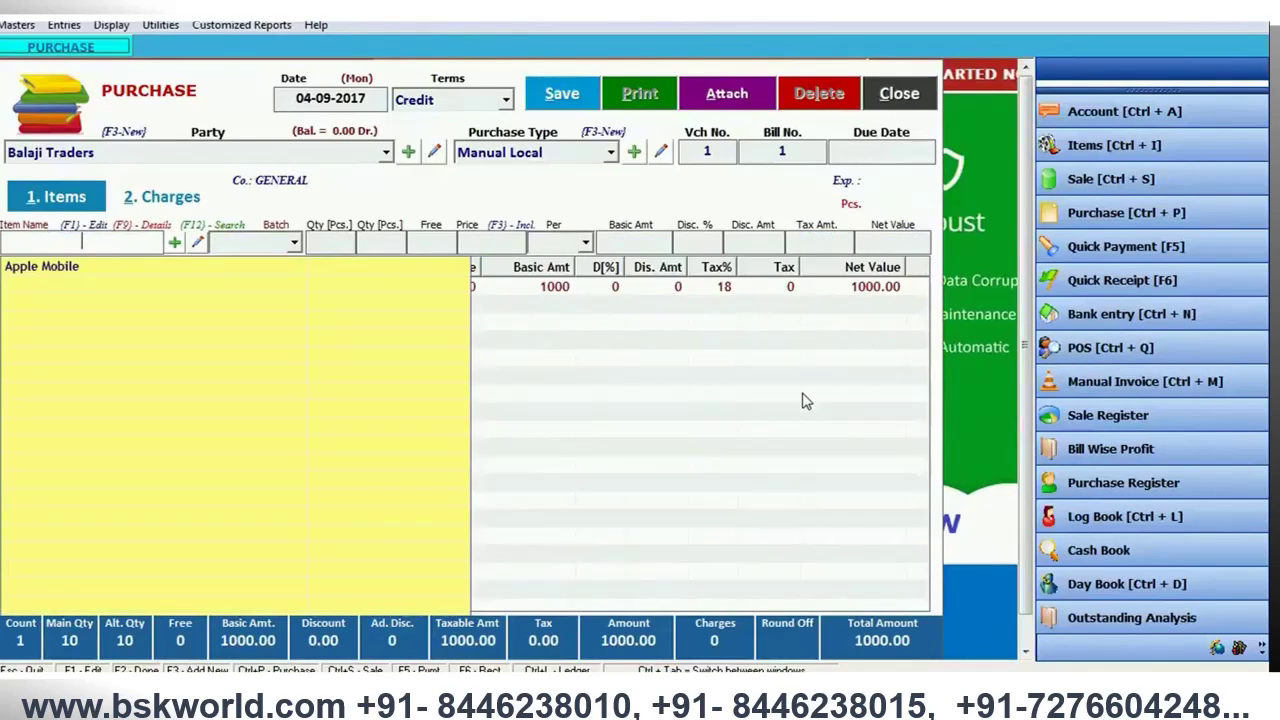
Step: Add an SGST charge of 9% on the value of 1000 to the bill's charges
click(170, 199)
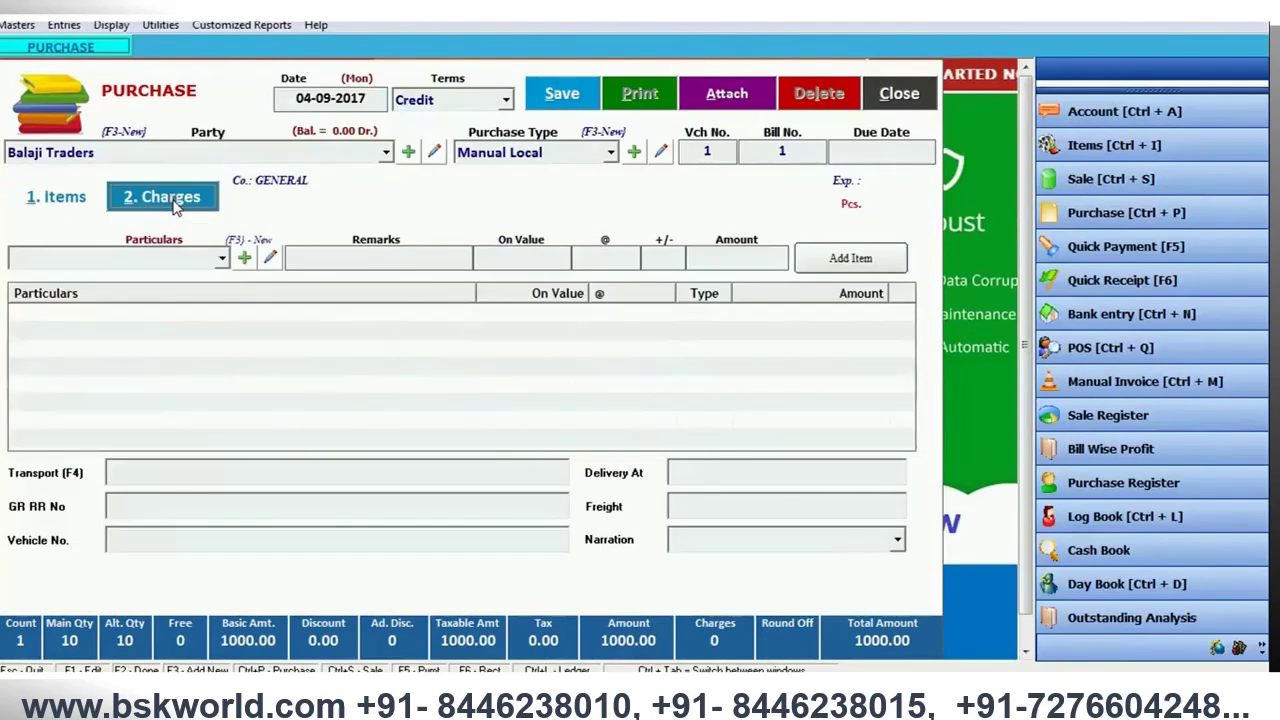
click(196, 262)
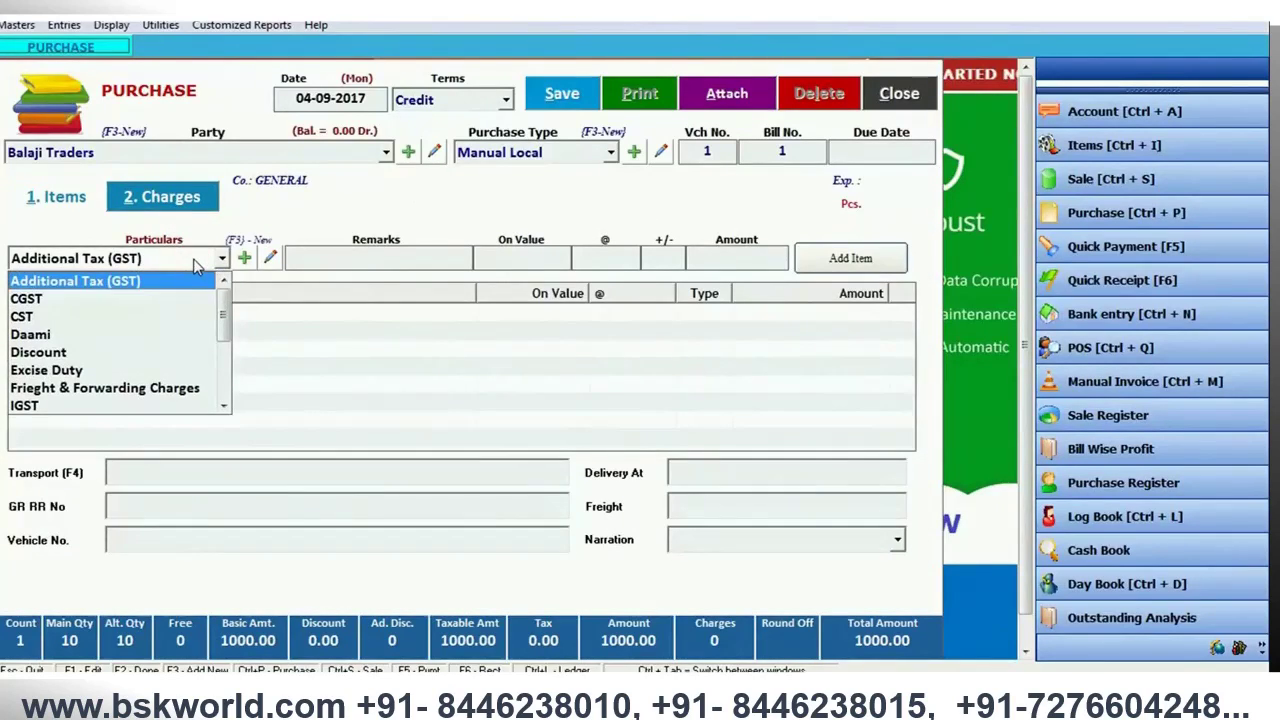
key(s)
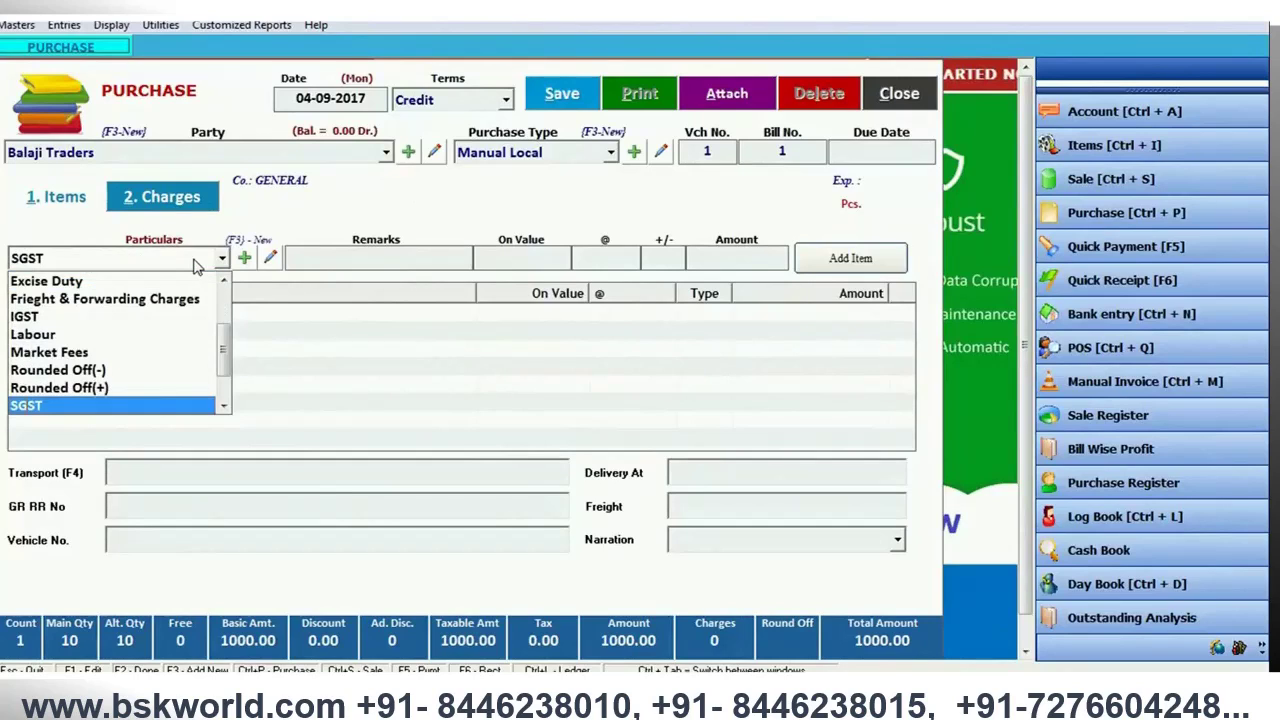
key(Return)
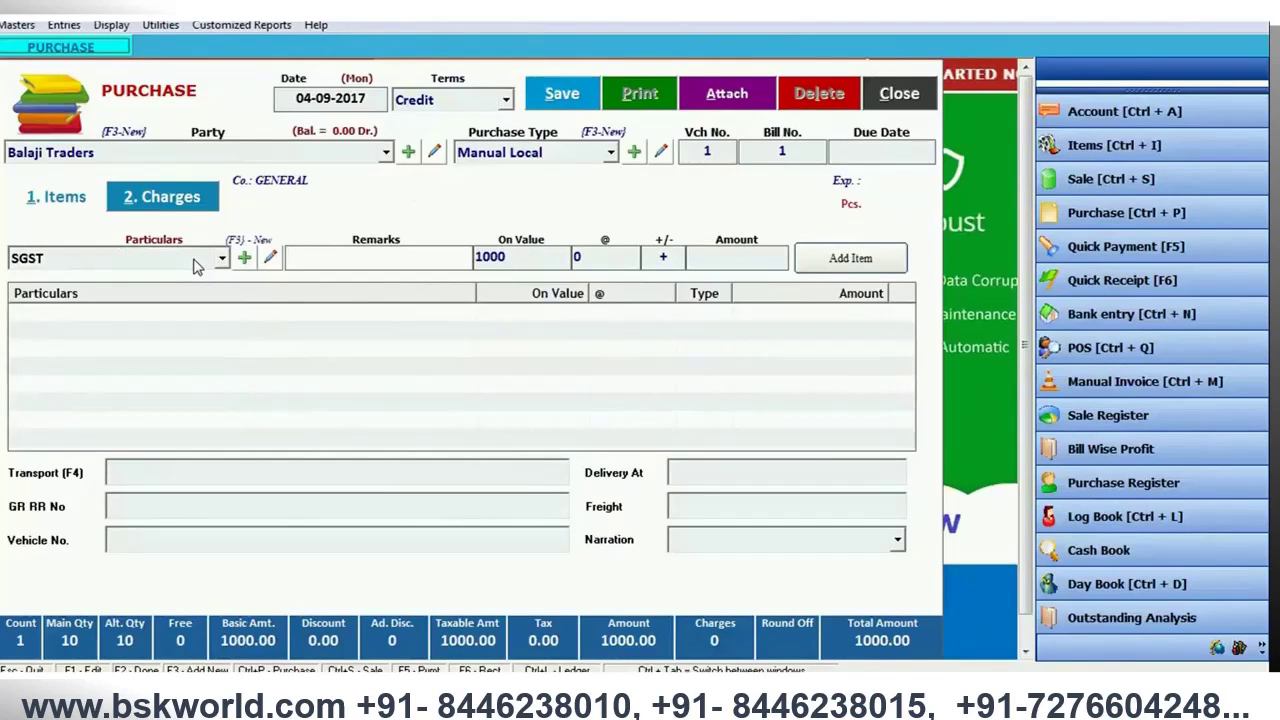
key(Return)
key(Return)
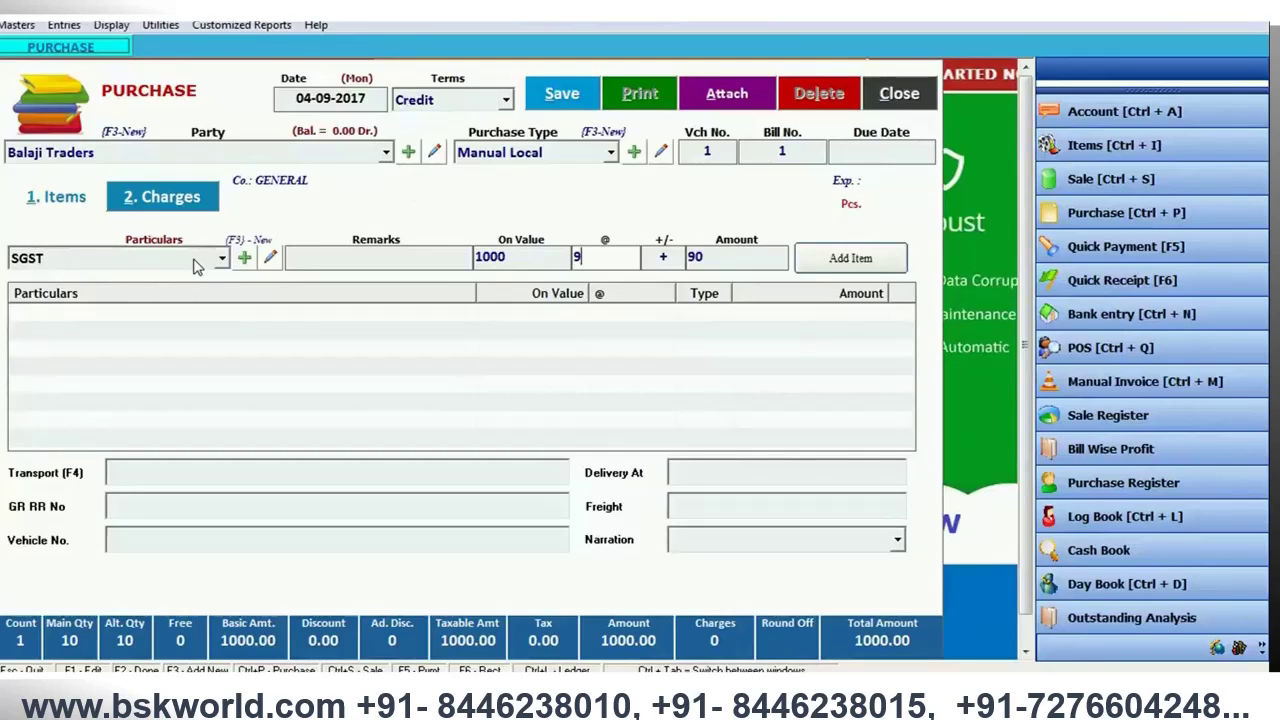
key(Return)
key(Return)
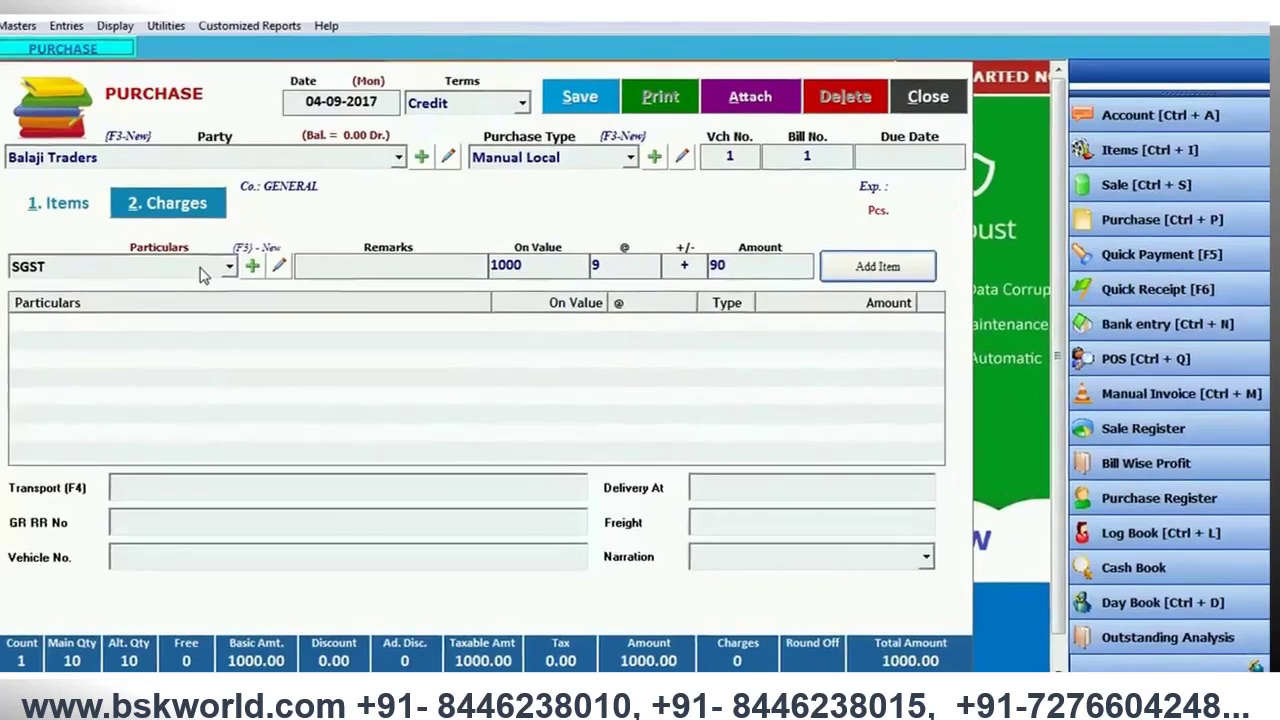
key(Return)
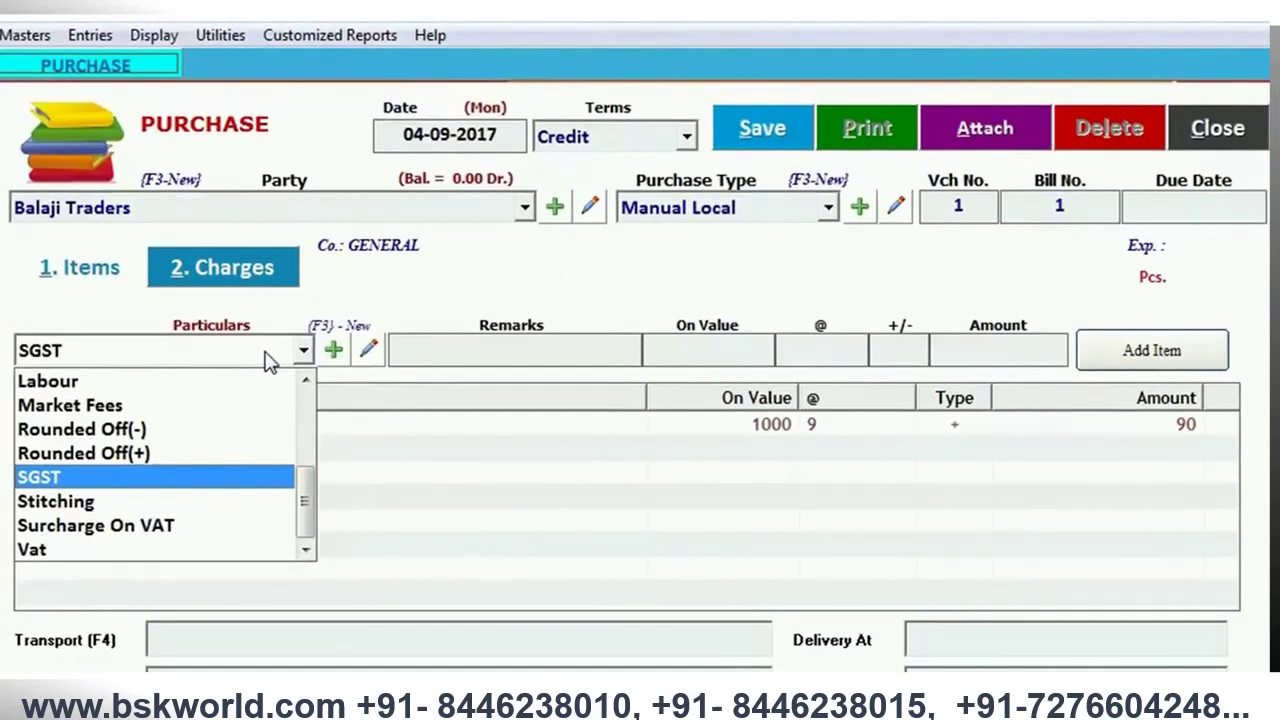
Step: Add a CGST charge of 9% on the value of 1000 to the bill's charges
text(c)
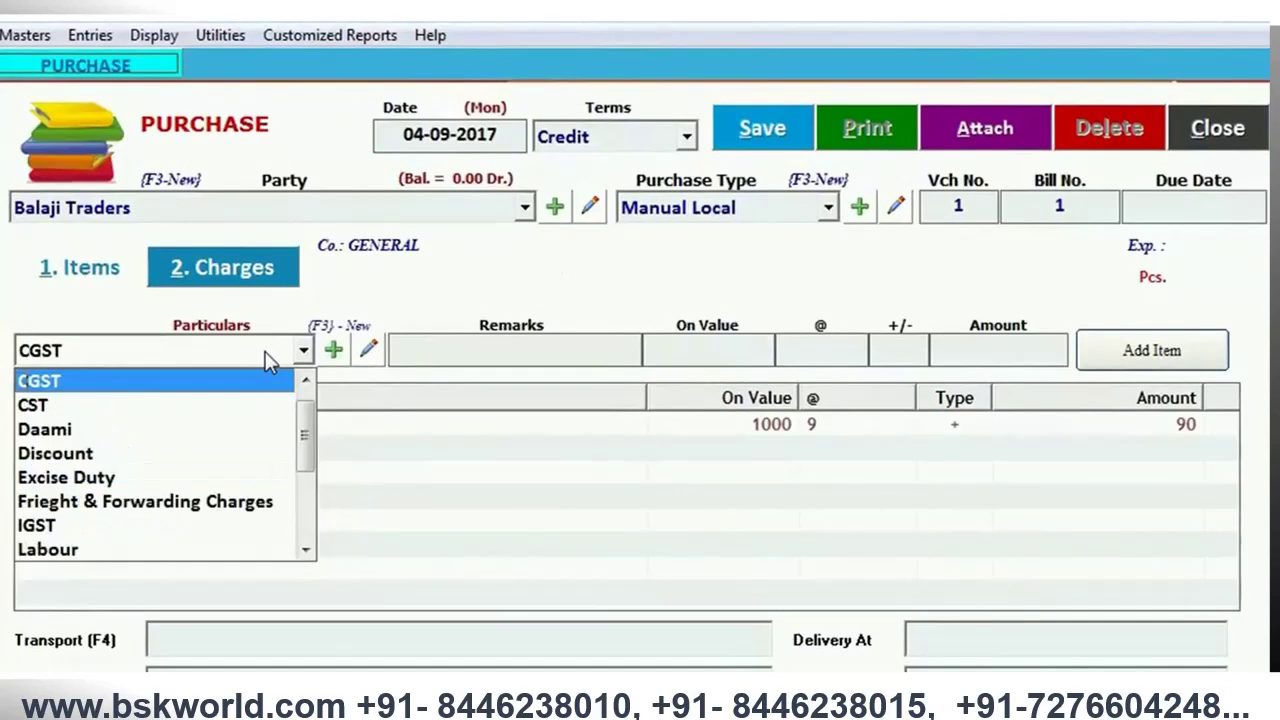
key(Return)
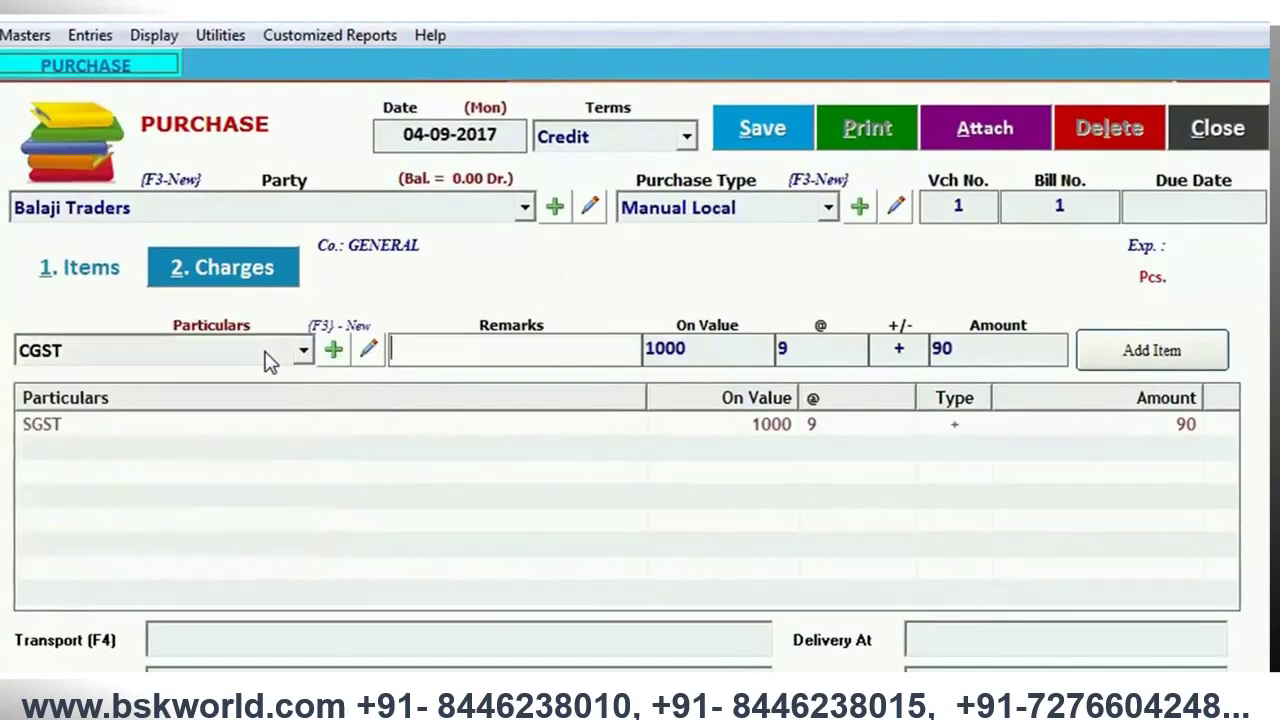
key(Return)
key(Return)
key(Return)
key(Return)
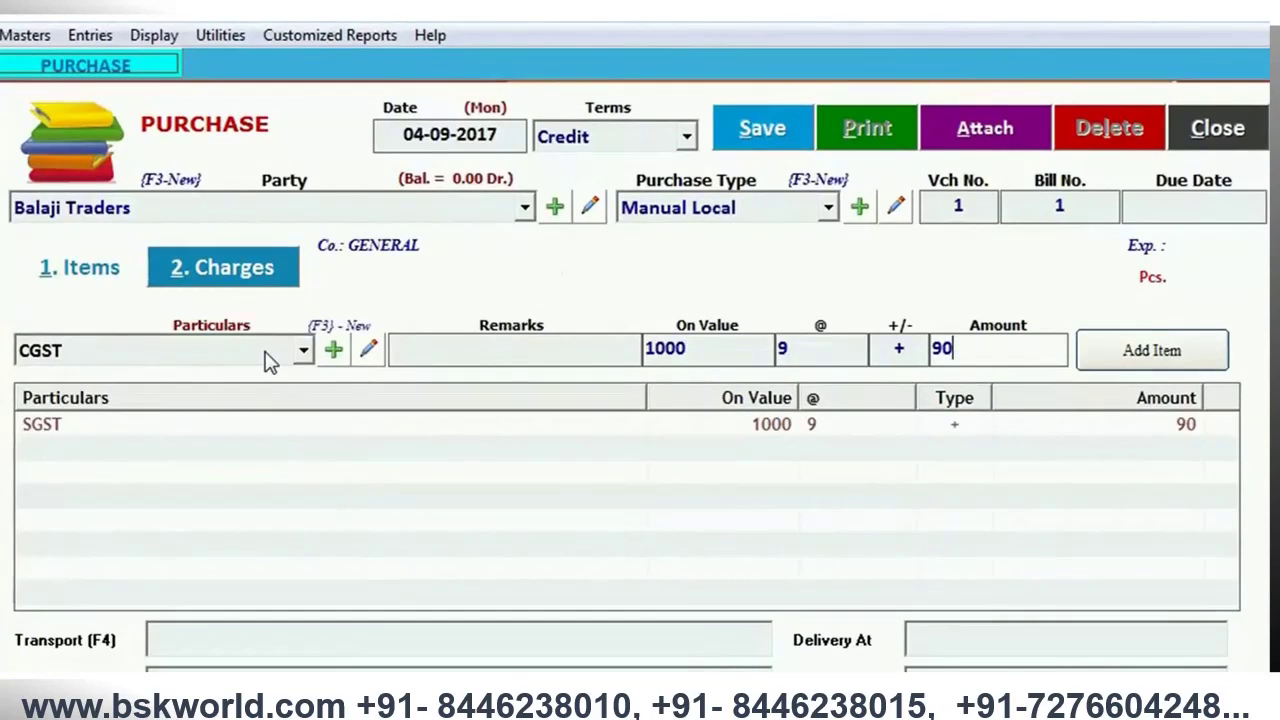
key(Return)
key(Return)
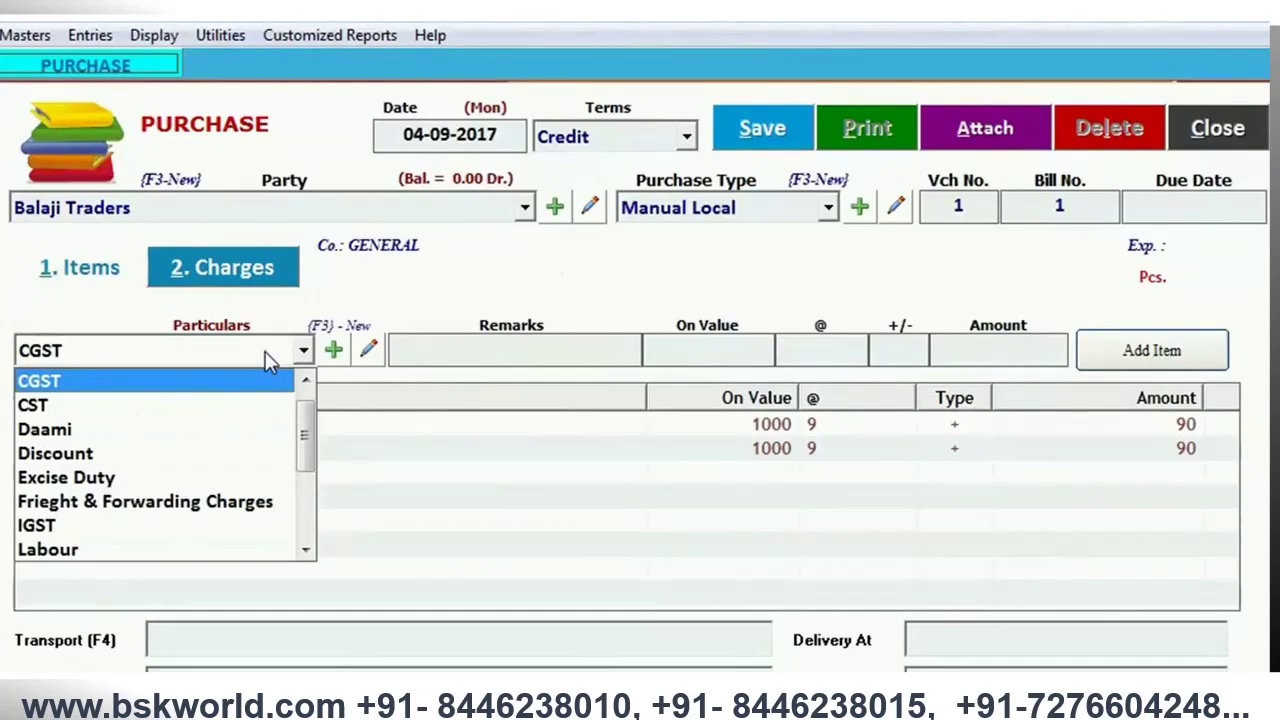
Step: Delete the SGST and CGST charges from the bill
click(748, 432)
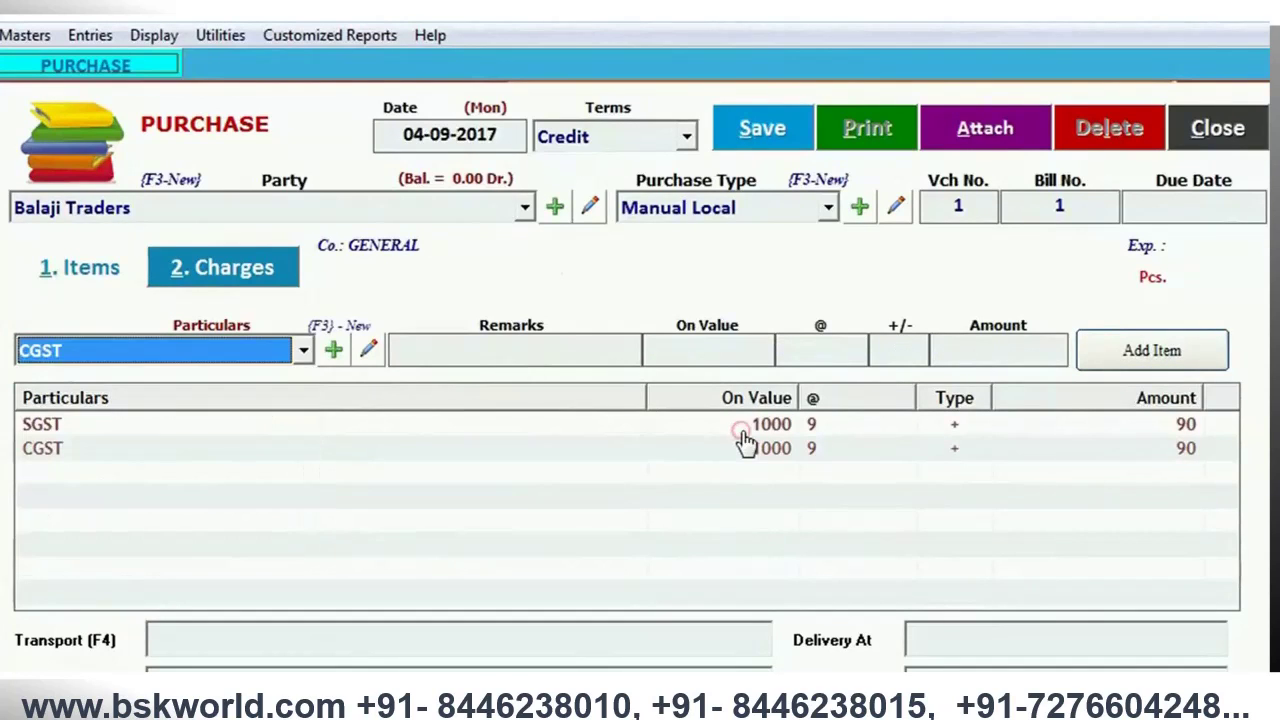
click(750, 430)
click(817, 455)
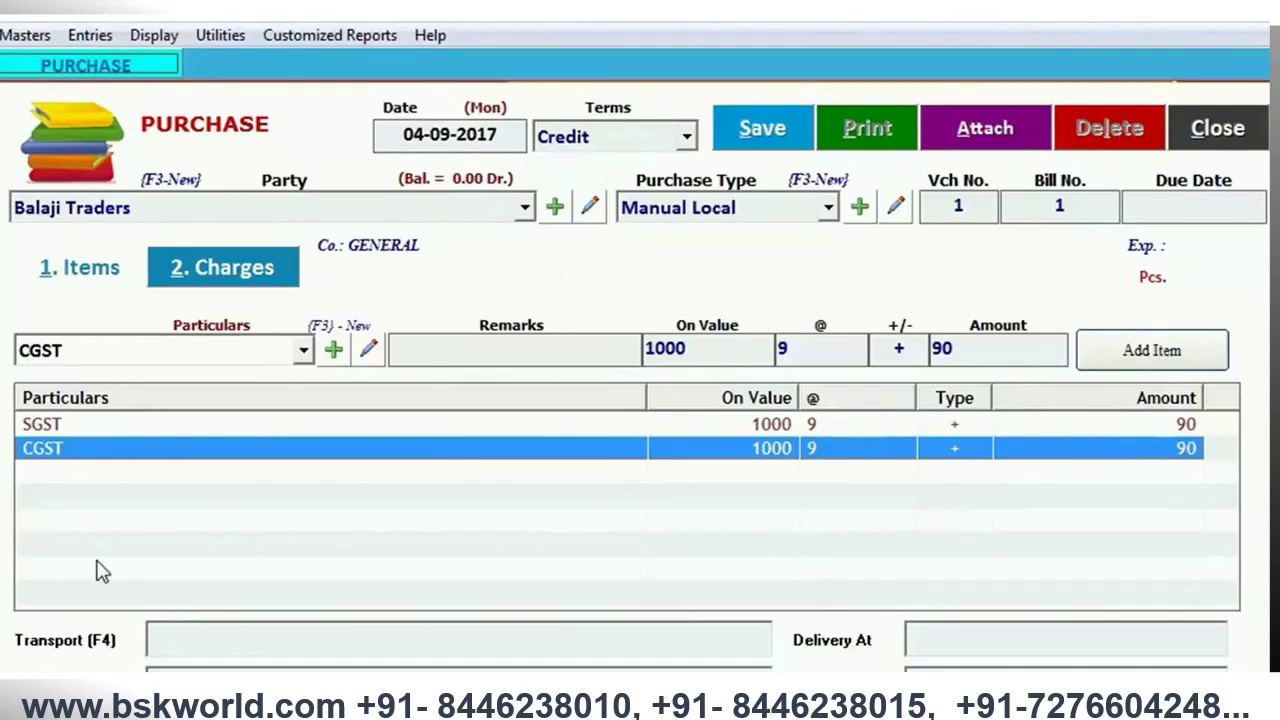
click(205, 428)
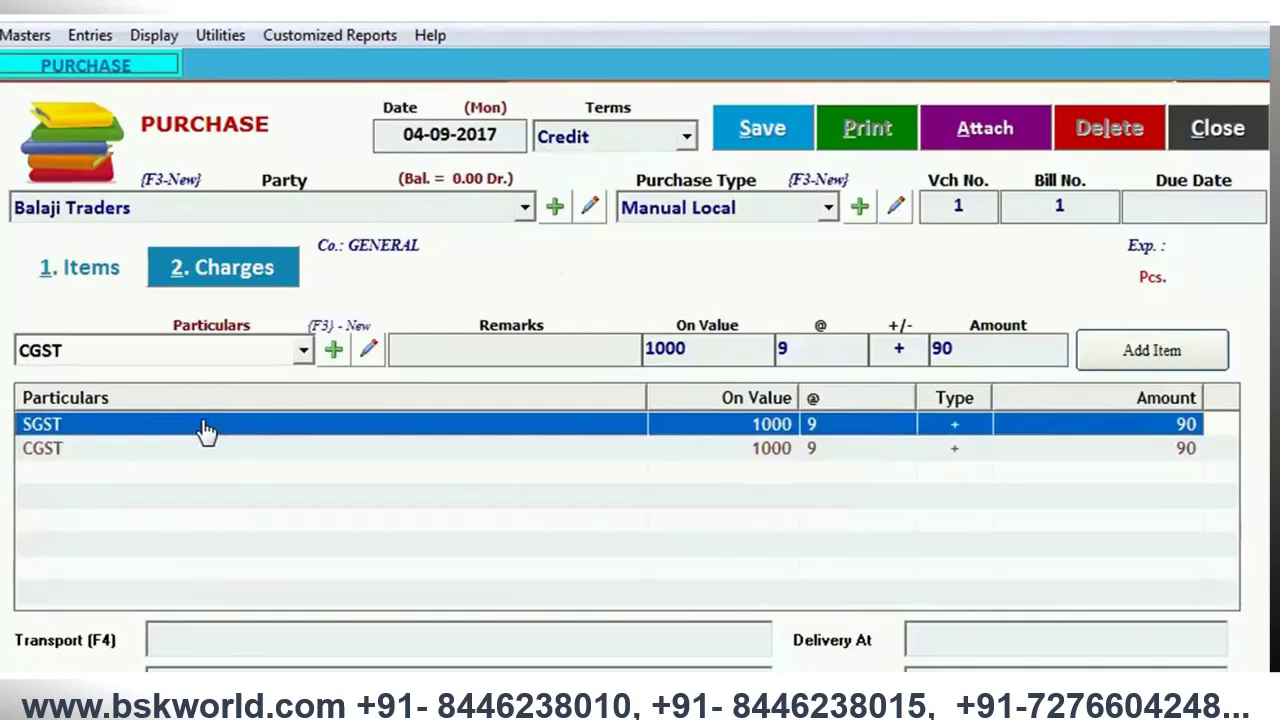
key(Delete)
key(Delete)
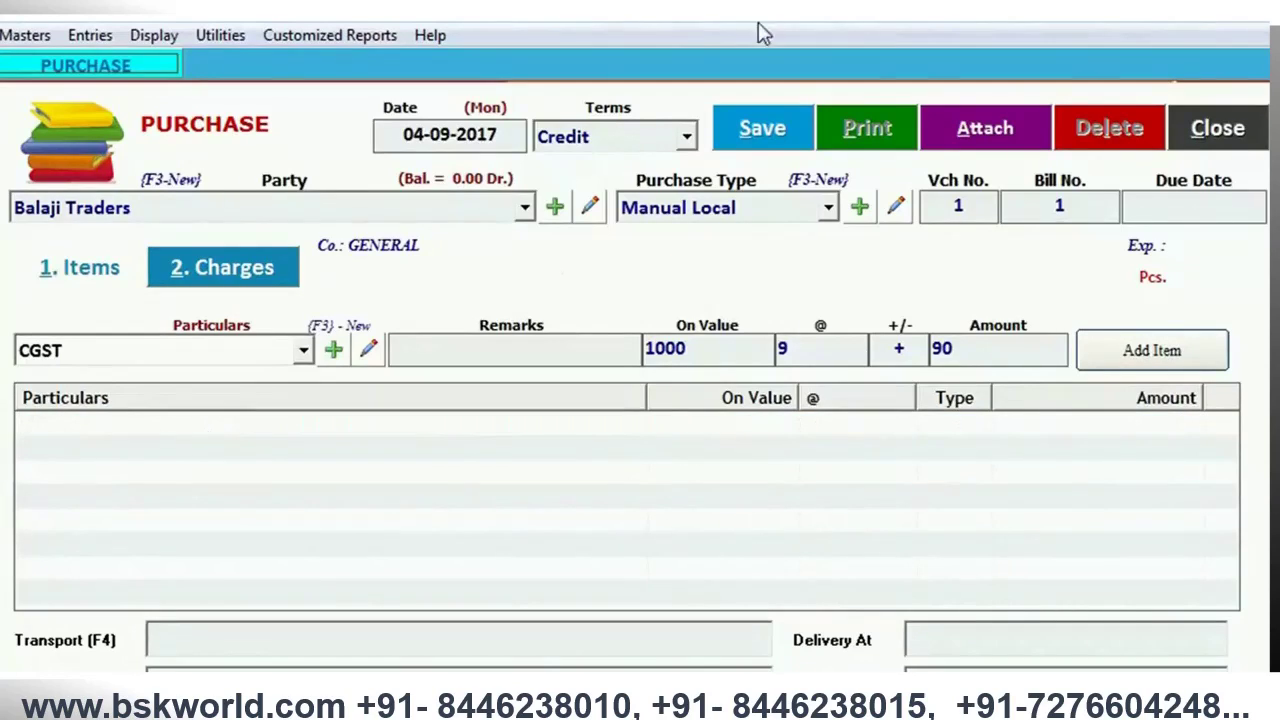
Step: Add a Discount charge of 5% on the value of 1000 to the bill's charges
click(237, 355)
key(Down)
key(Down)
key(Down)
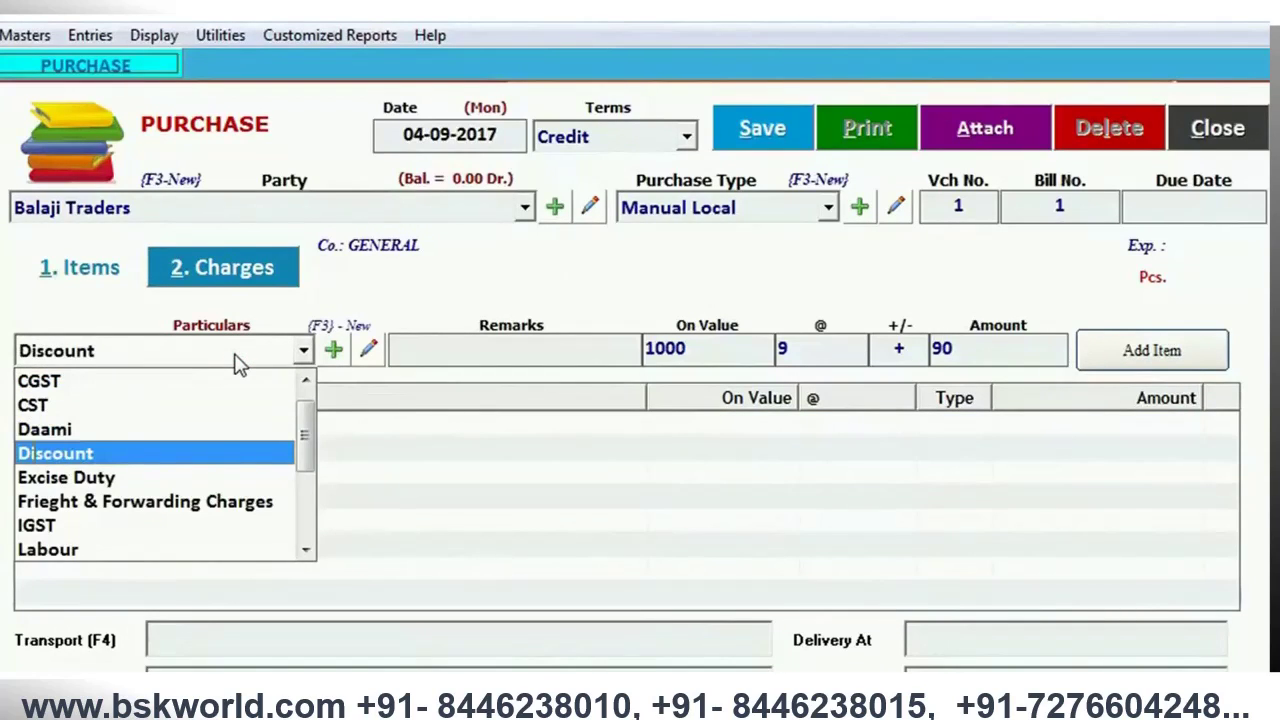
key(Return)
key(Return)
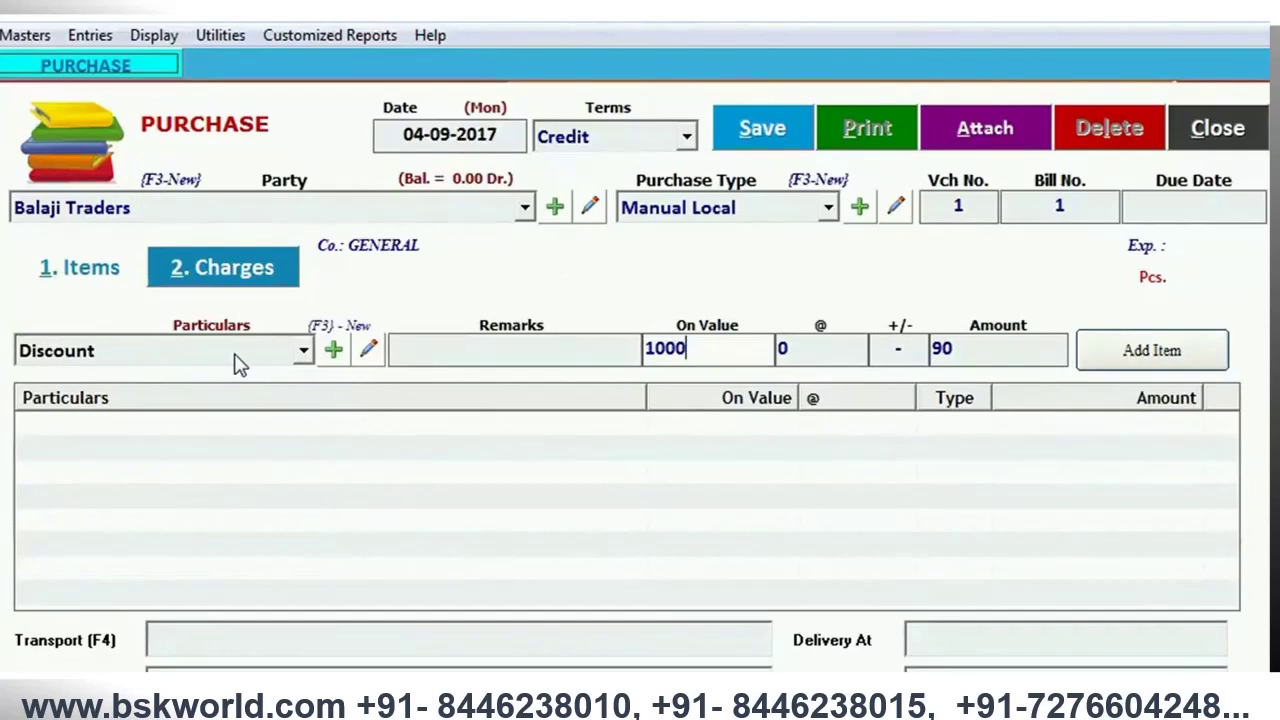
key(Return)
key(BackSpace)
text(5)
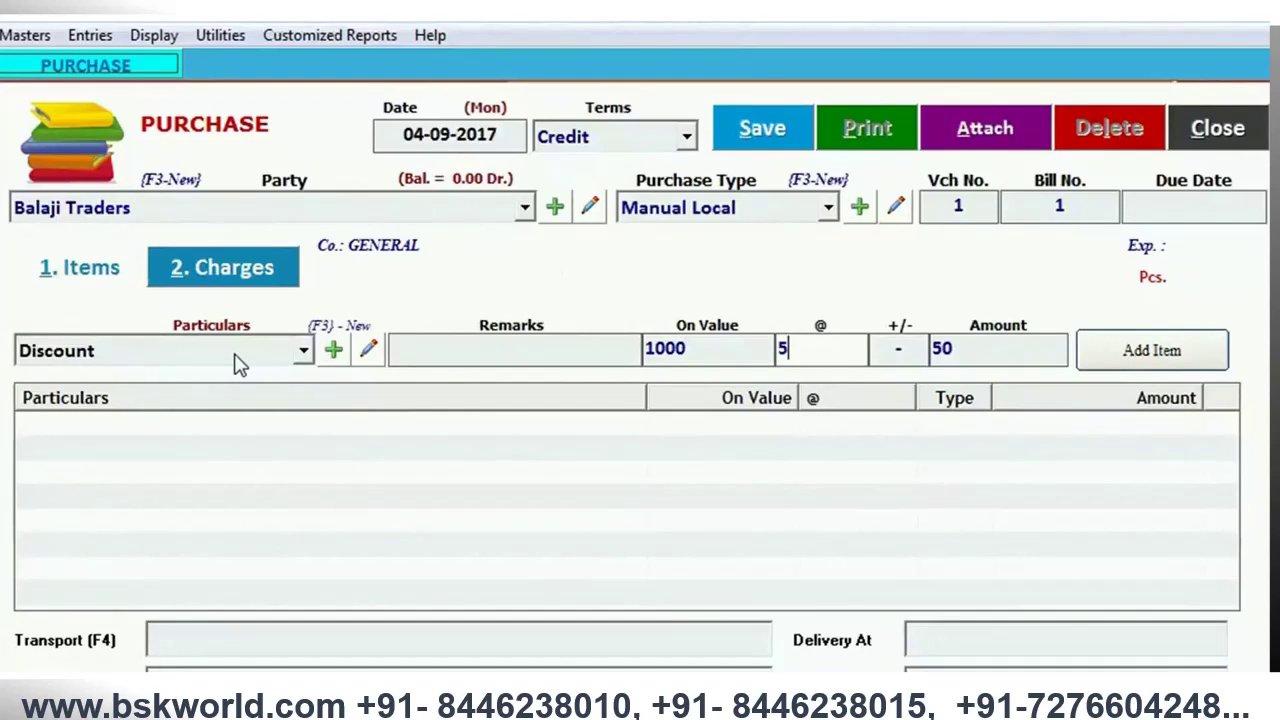
key(Return)
key(Return)
key(Return)
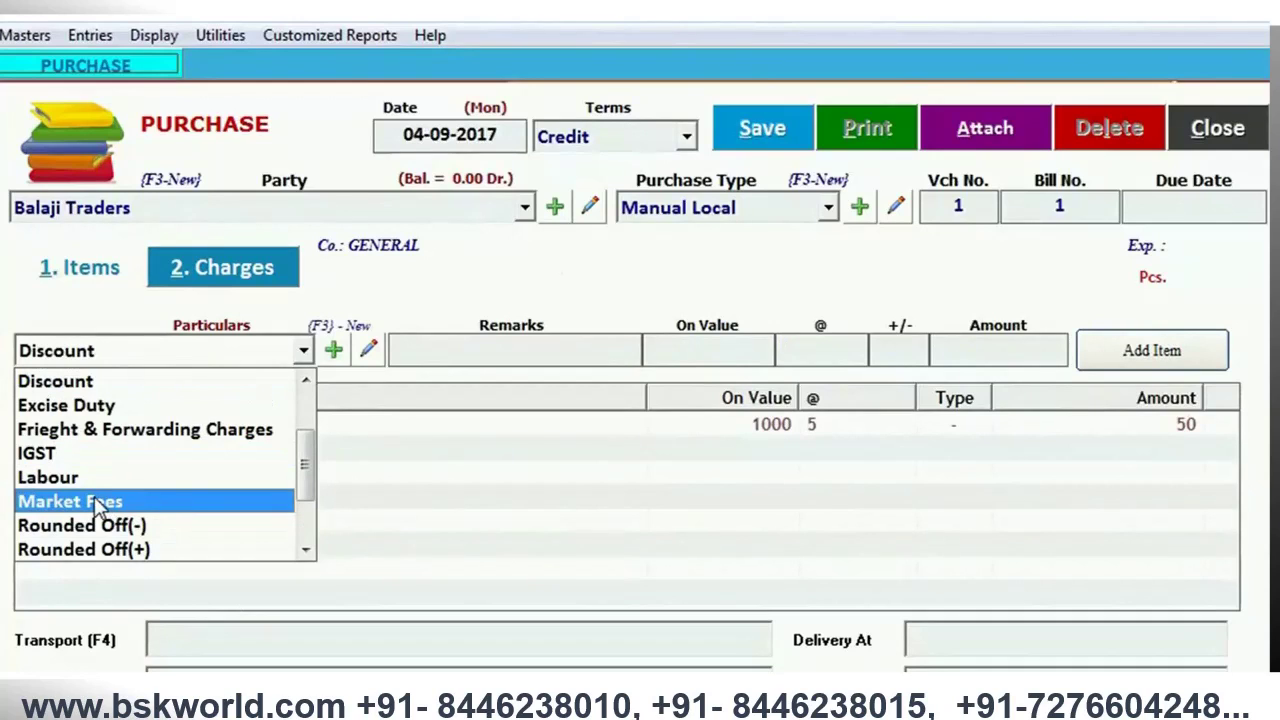
Step: Add an SGST charge of 9% on the discounted value of 950 to the bill's charges
key(s)
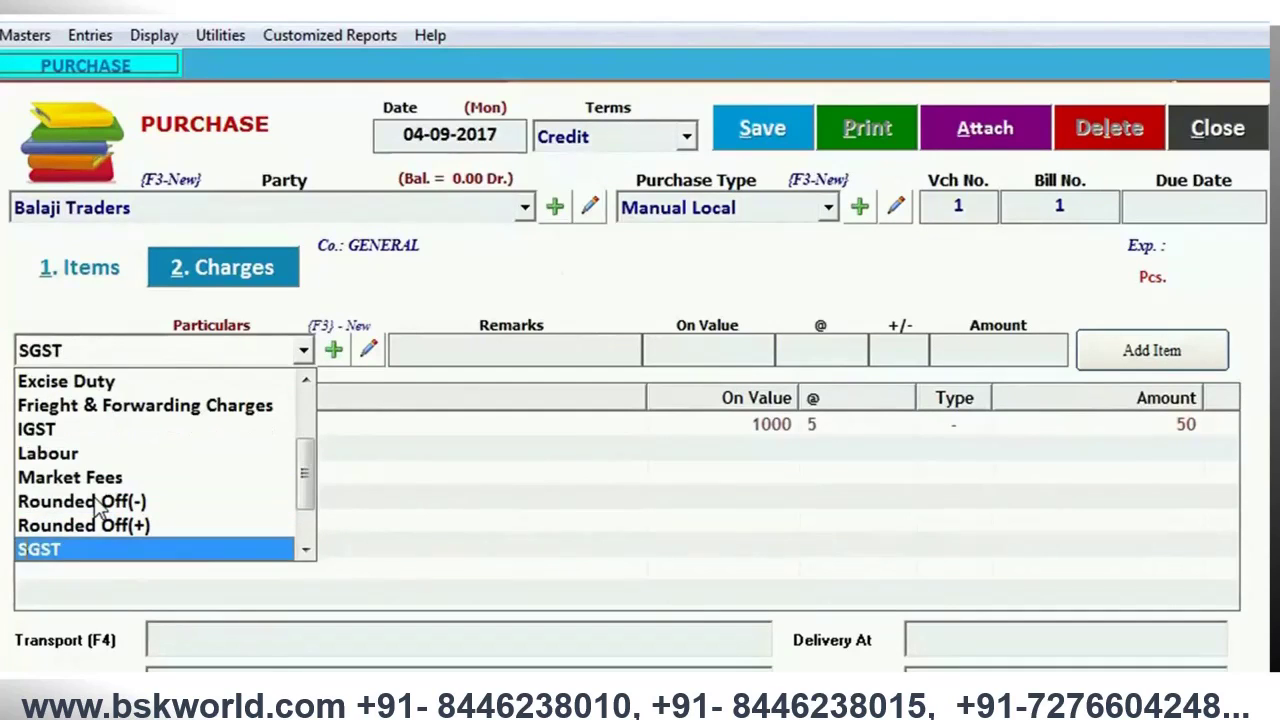
key(Return)
key(Return)
key(Return)
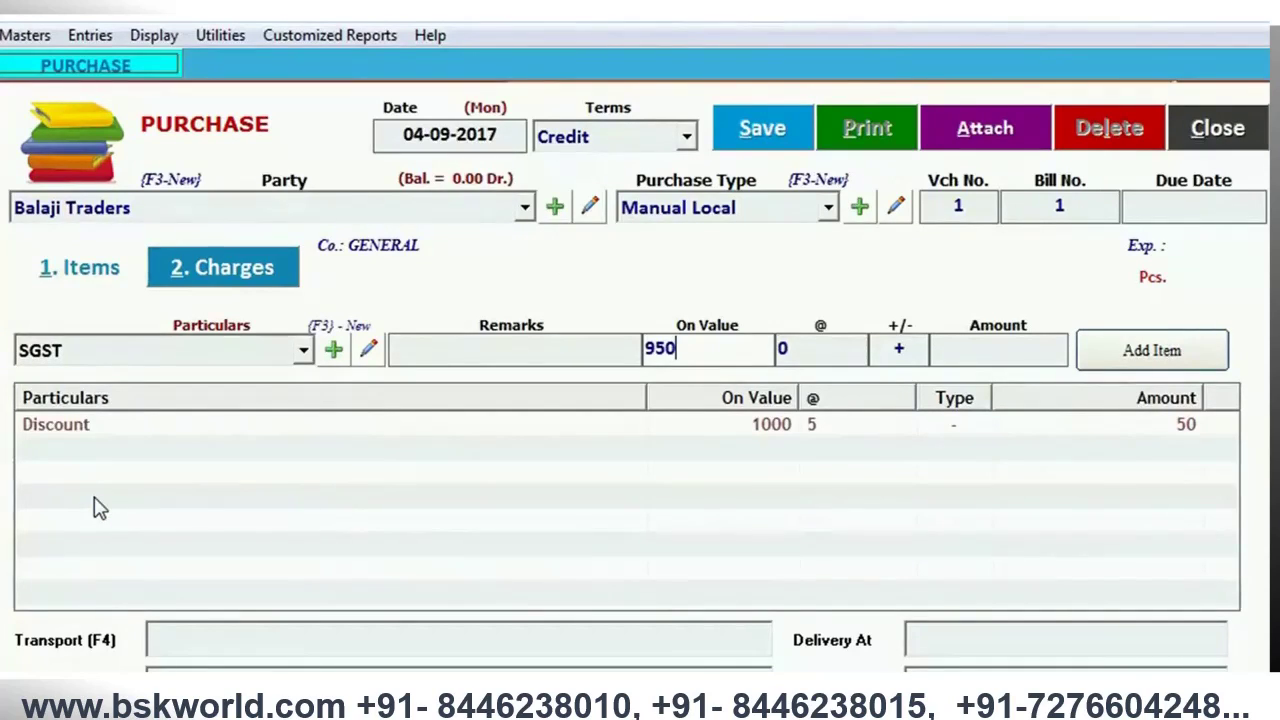
text(9)
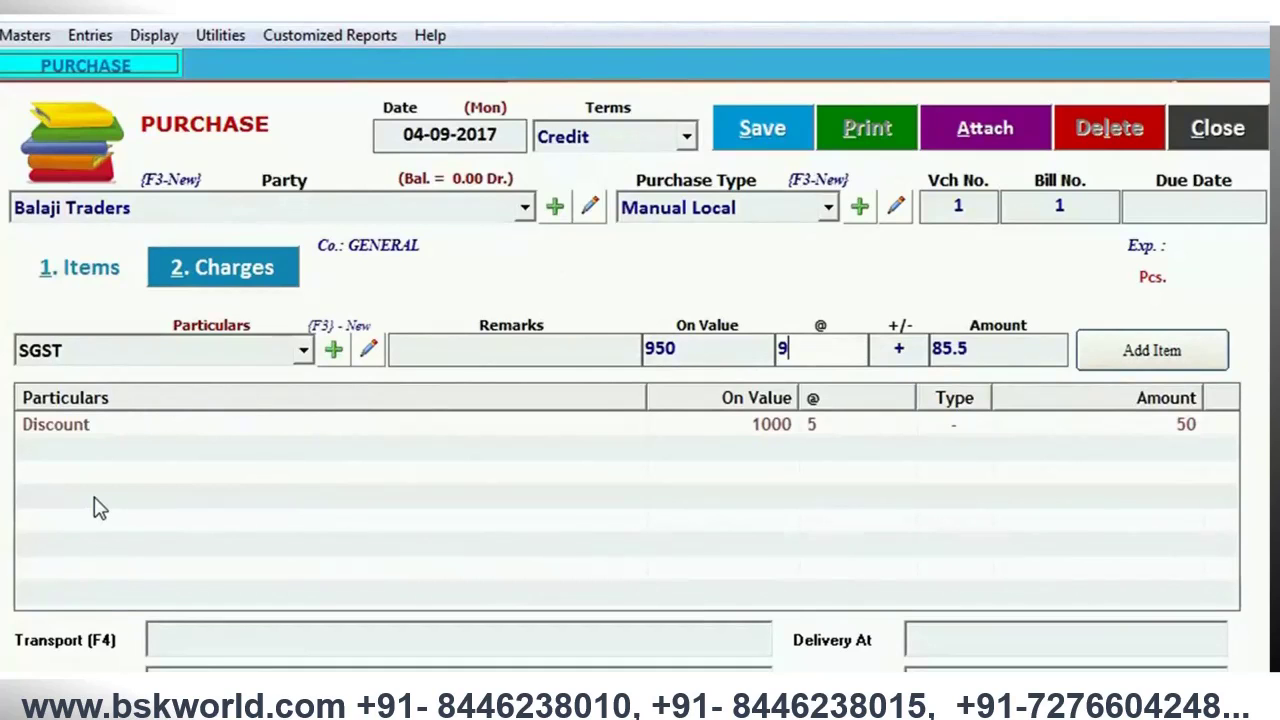
key(Return)
key(Return)
key(Return)
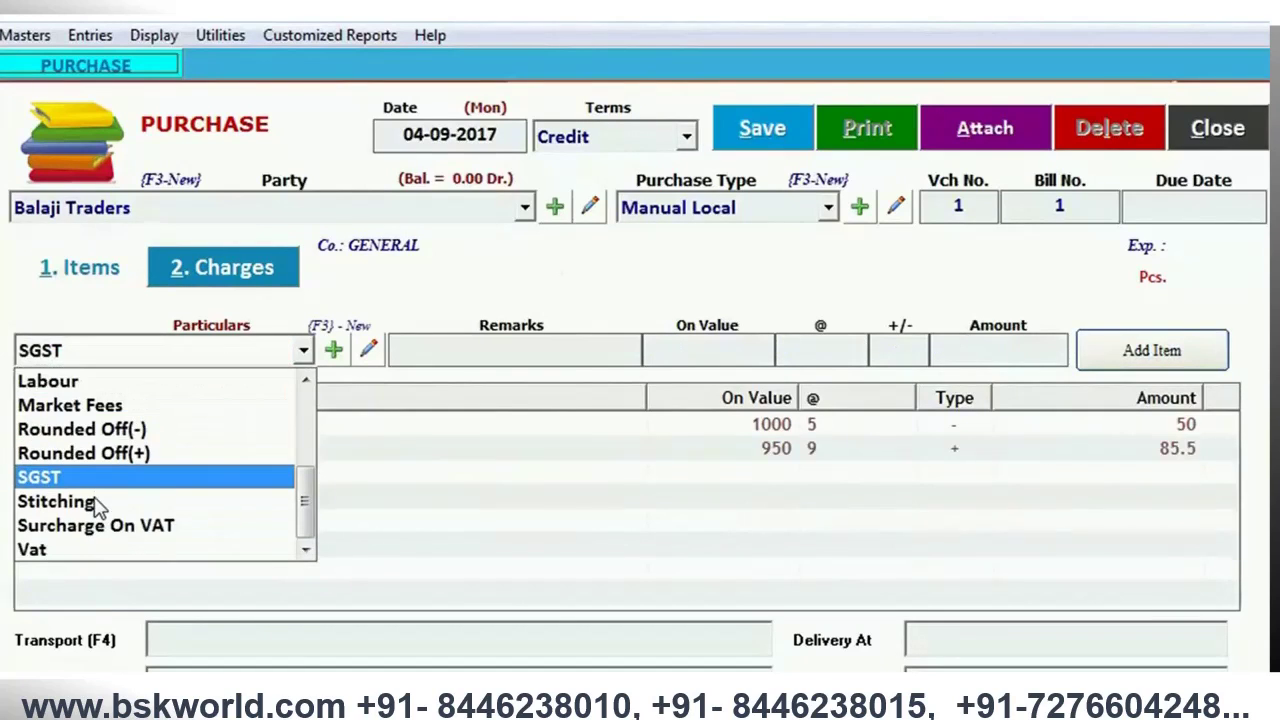
Step: Add a CGST charge of 9% on the value of 950, matching the SGST line
key(c)
key(c)
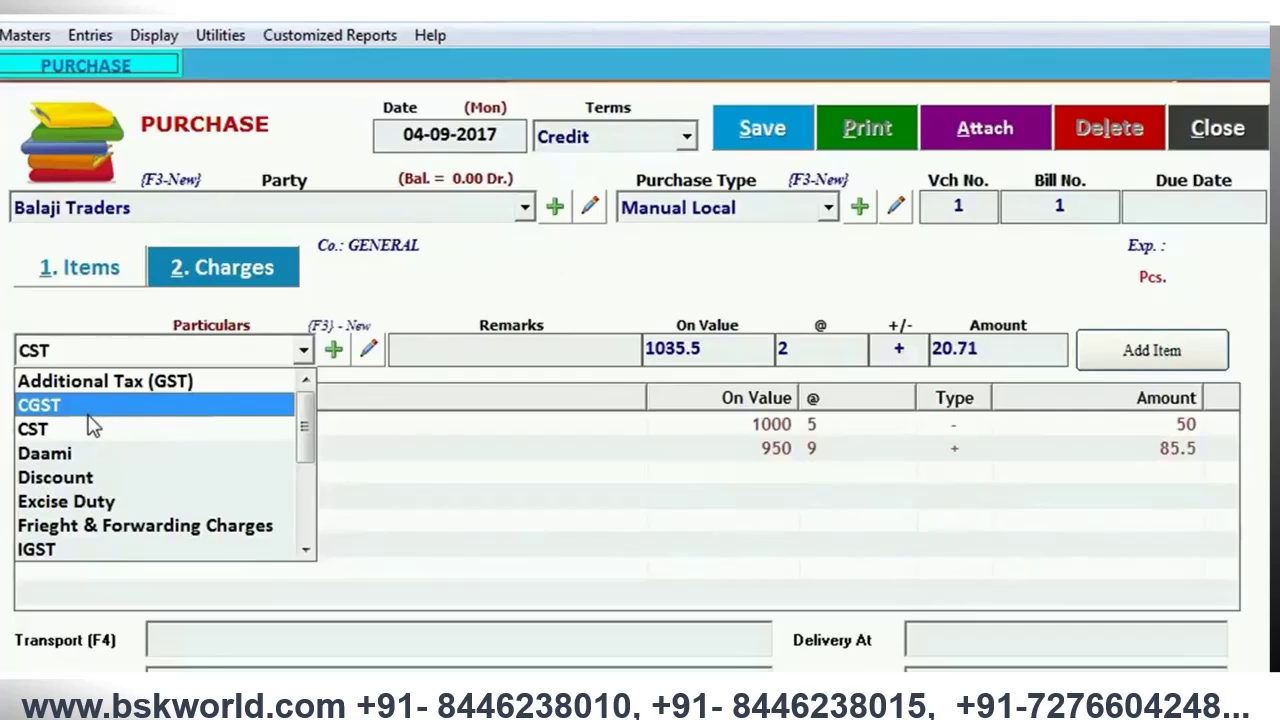
click(88, 407)
click(88, 424)
key(Return)
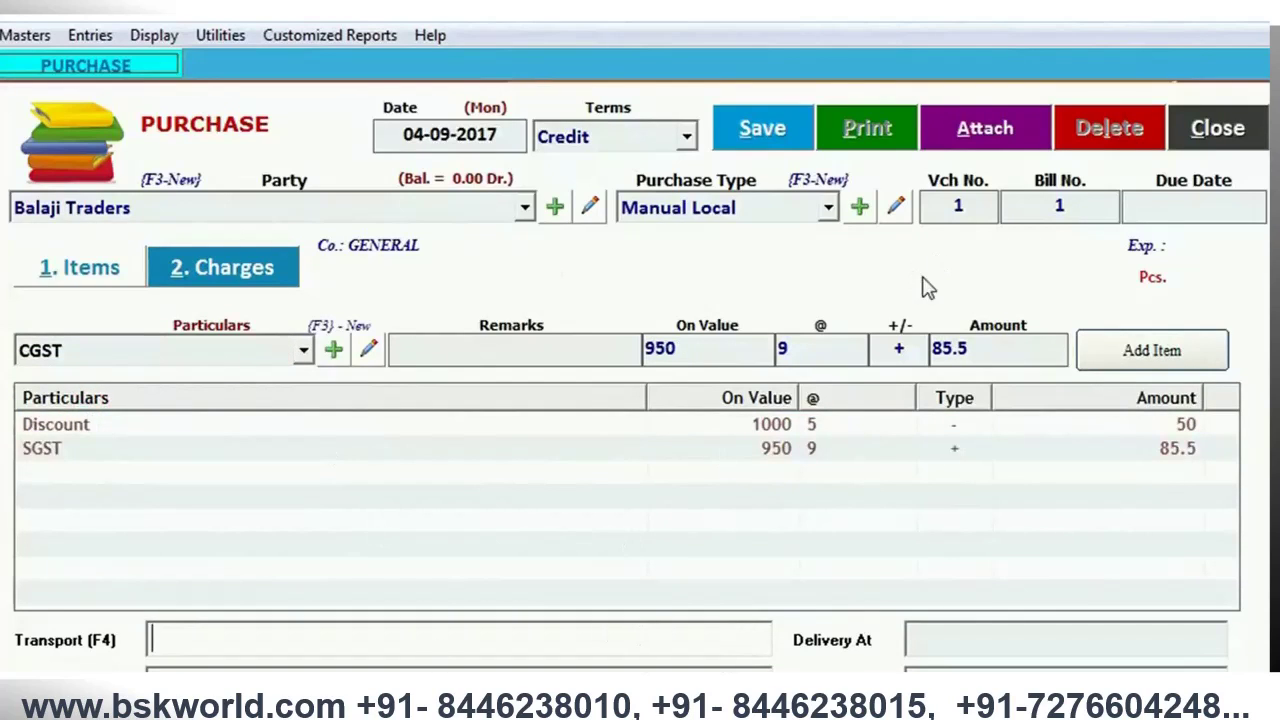
click(840, 345)
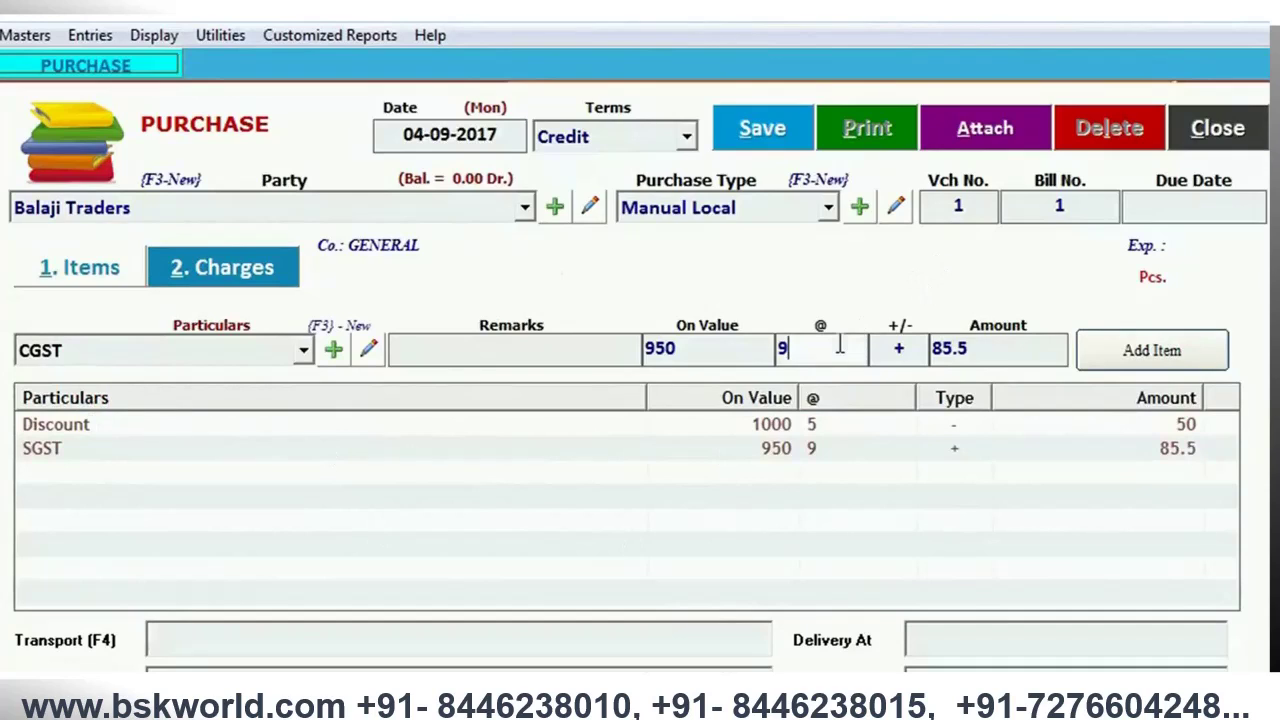
click(1140, 356)
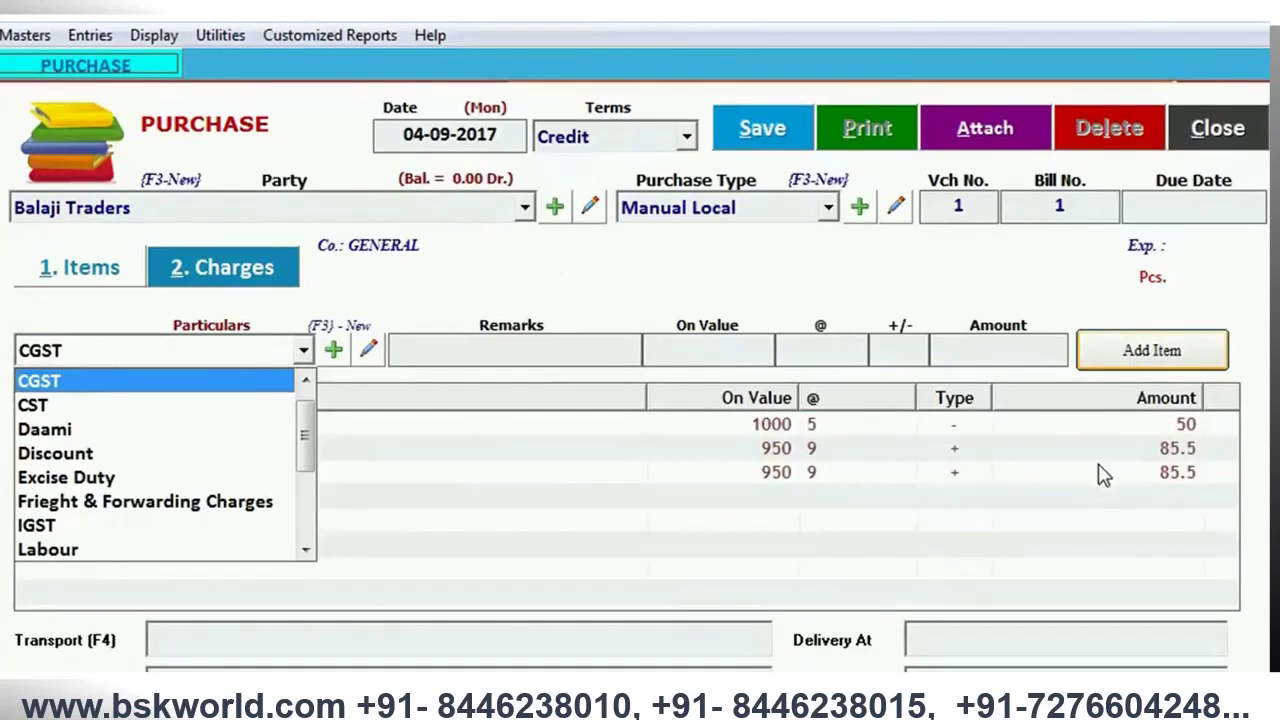
Step: Save the purchase bill, acknowledge the confirmation and close the purchase entry form
click(762, 130)
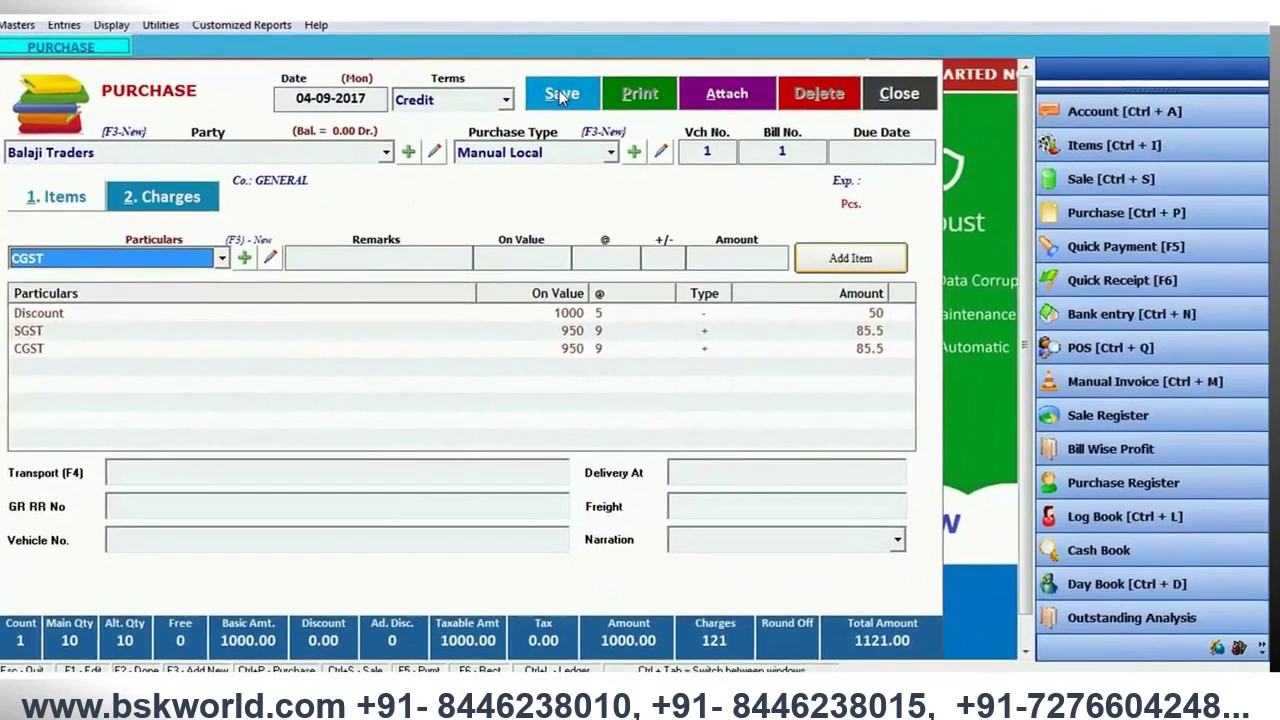
click(562, 94)
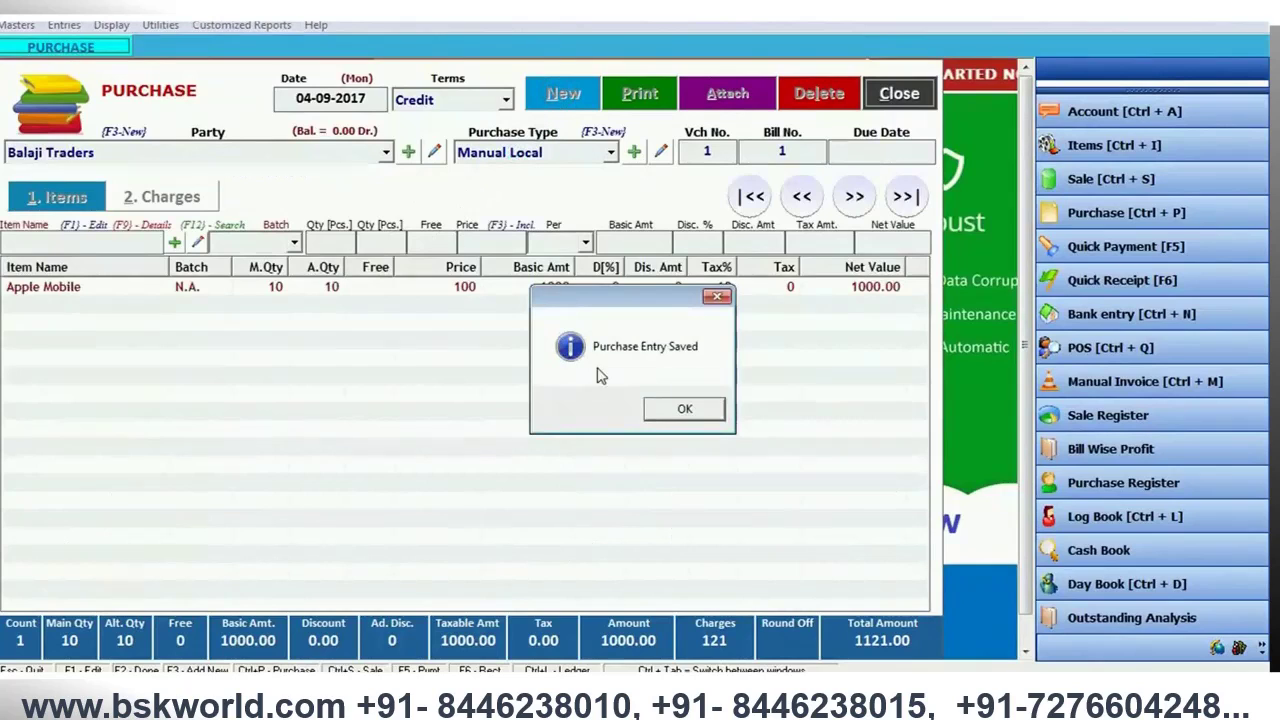
click(695, 404)
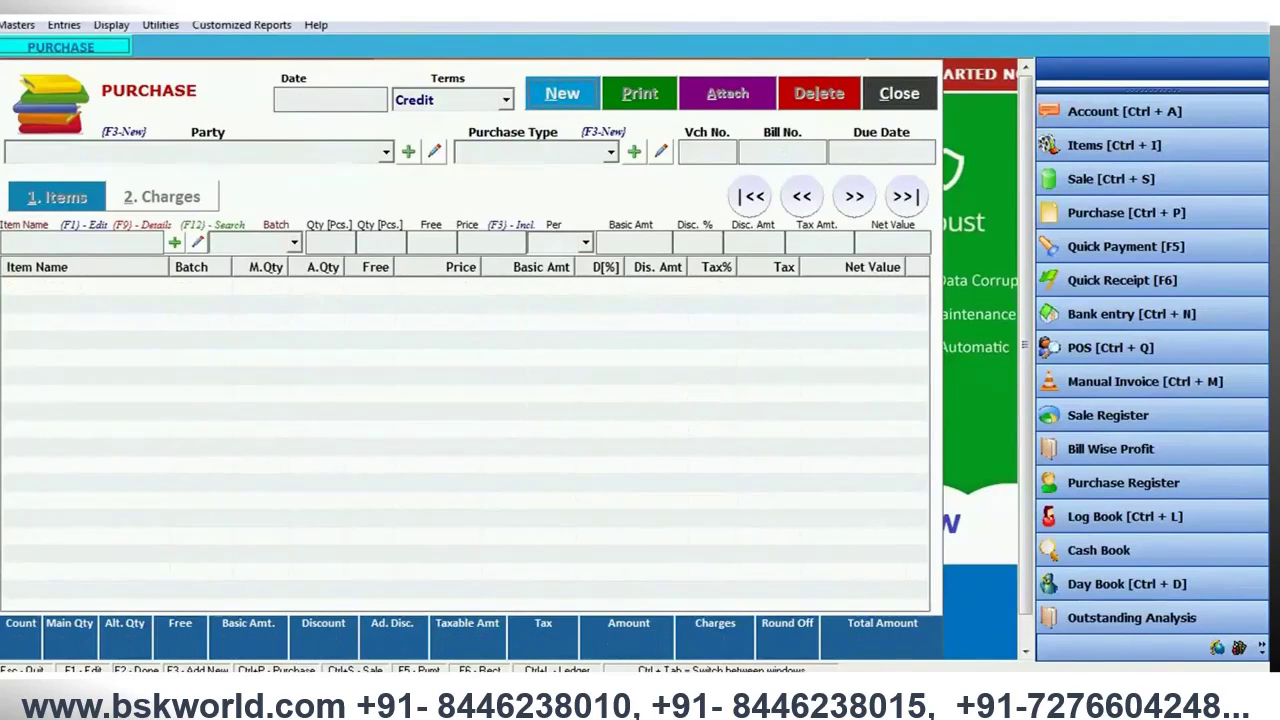
click(927, 92)
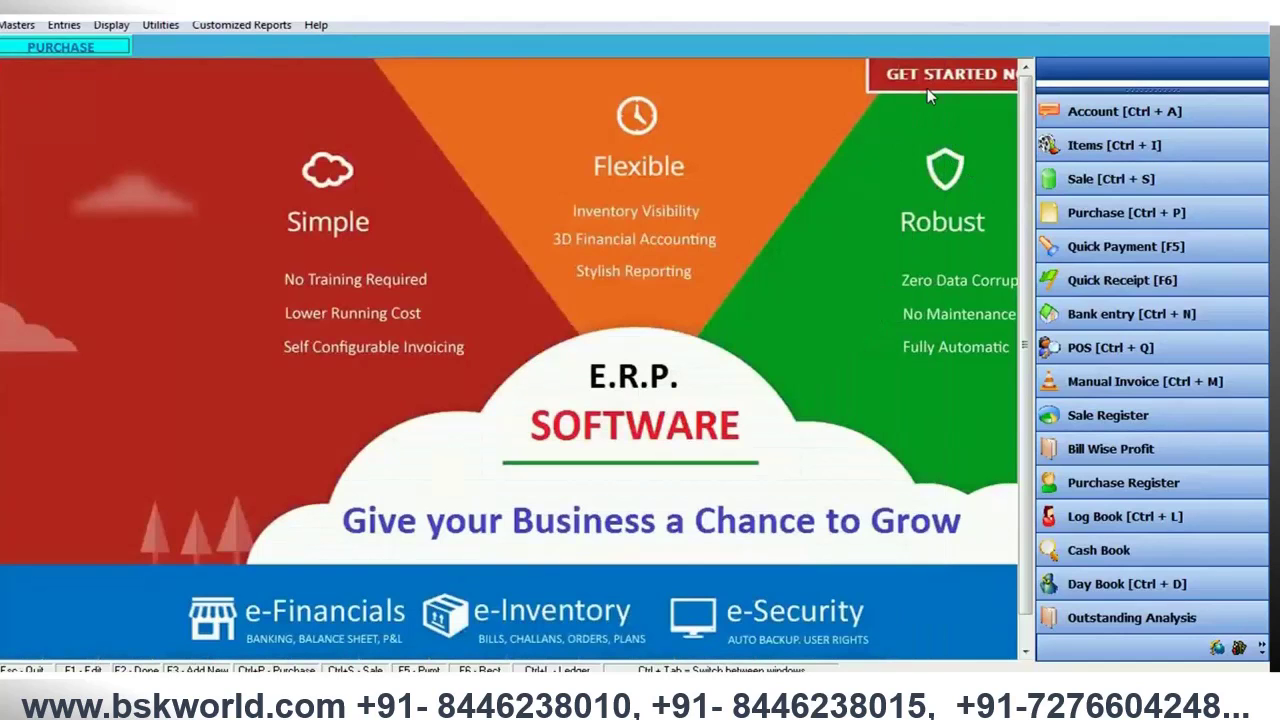
Step: Show the Day Book for 04-09-2017 to check the accounts posted by the purchase
click(110, 26)
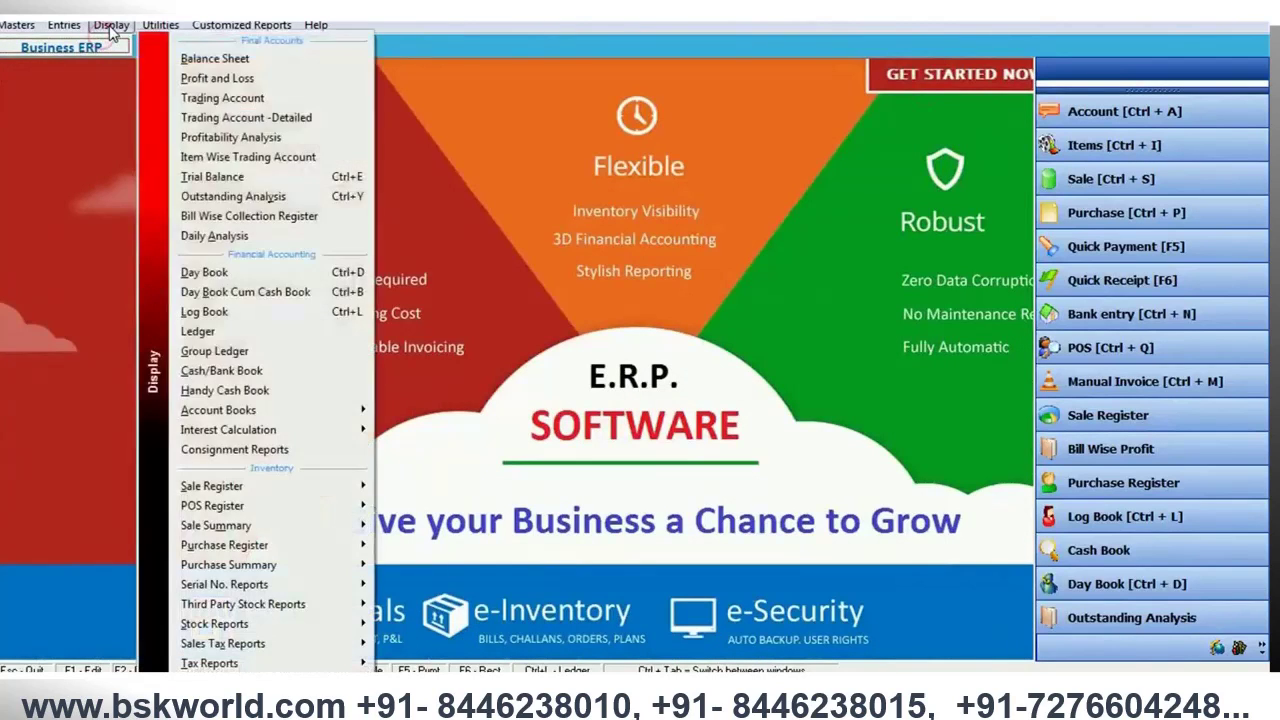
click(210, 276)
click(645, 108)
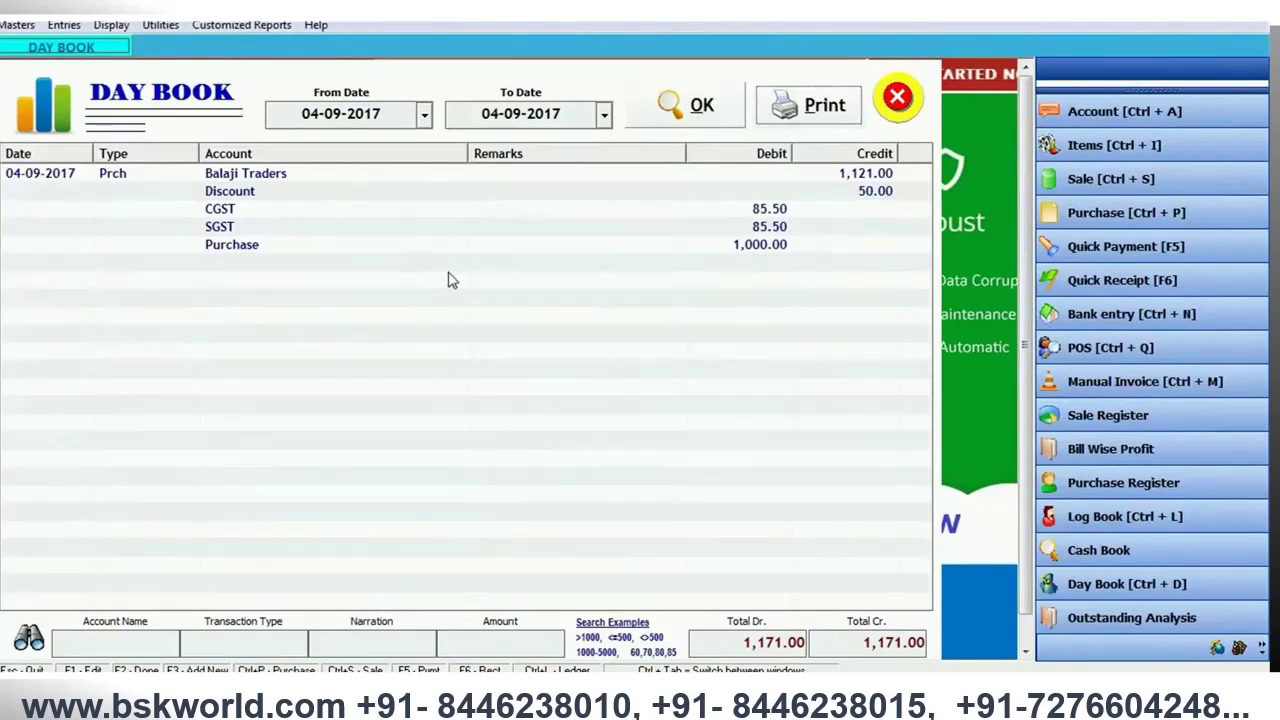
Step: Show the GSTR-2 purchase invoice details for 04-09-2017 and review the tax and ITC columns
click(110, 25)
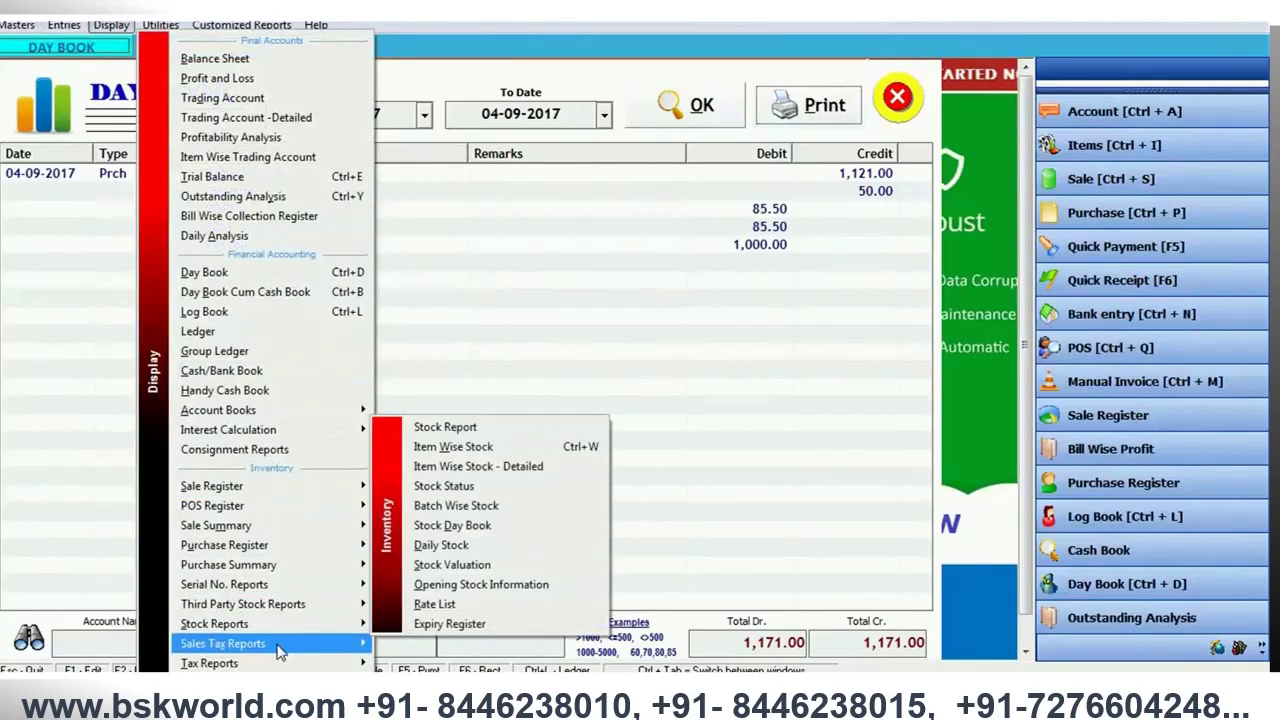
mouse_move(276, 666)
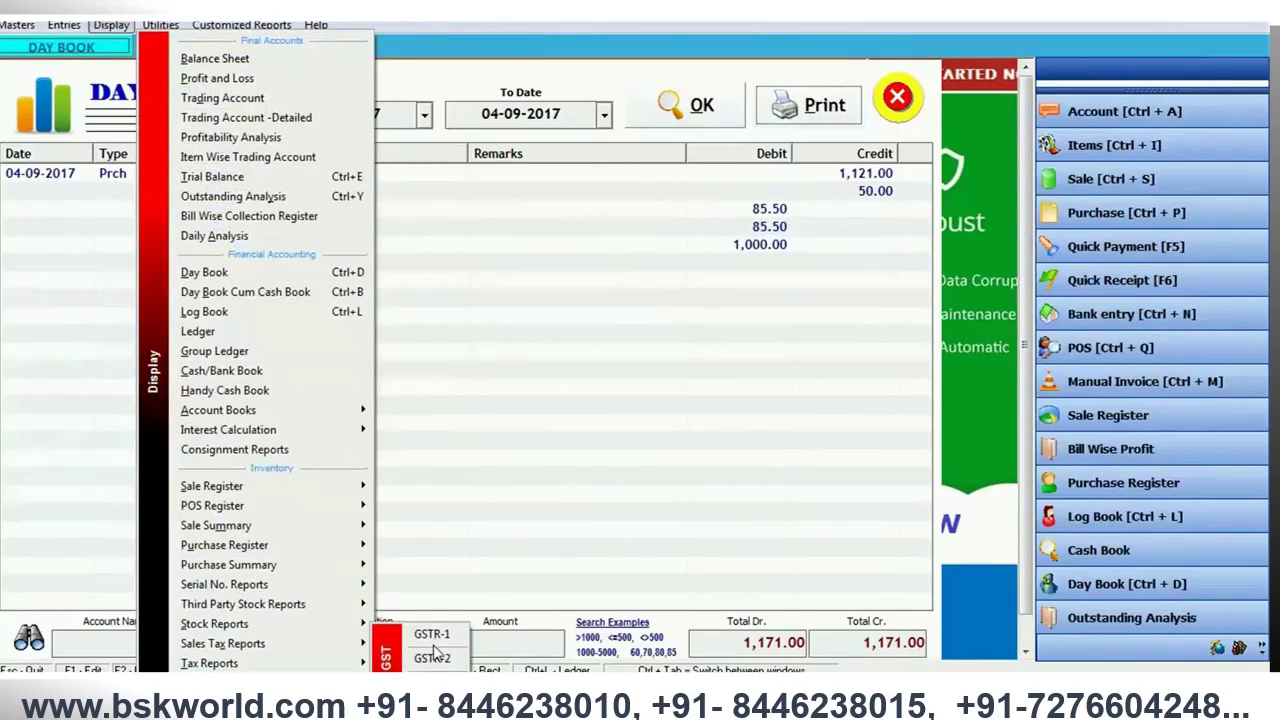
click(433, 658)
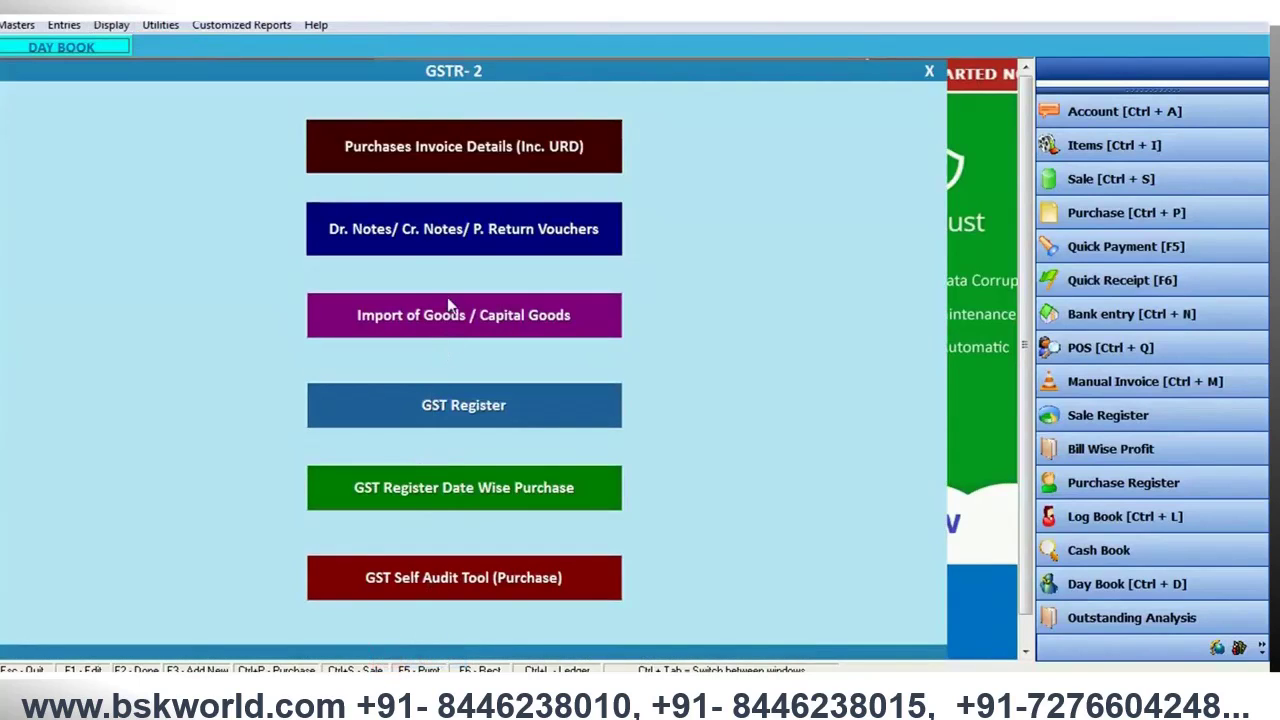
click(449, 147)
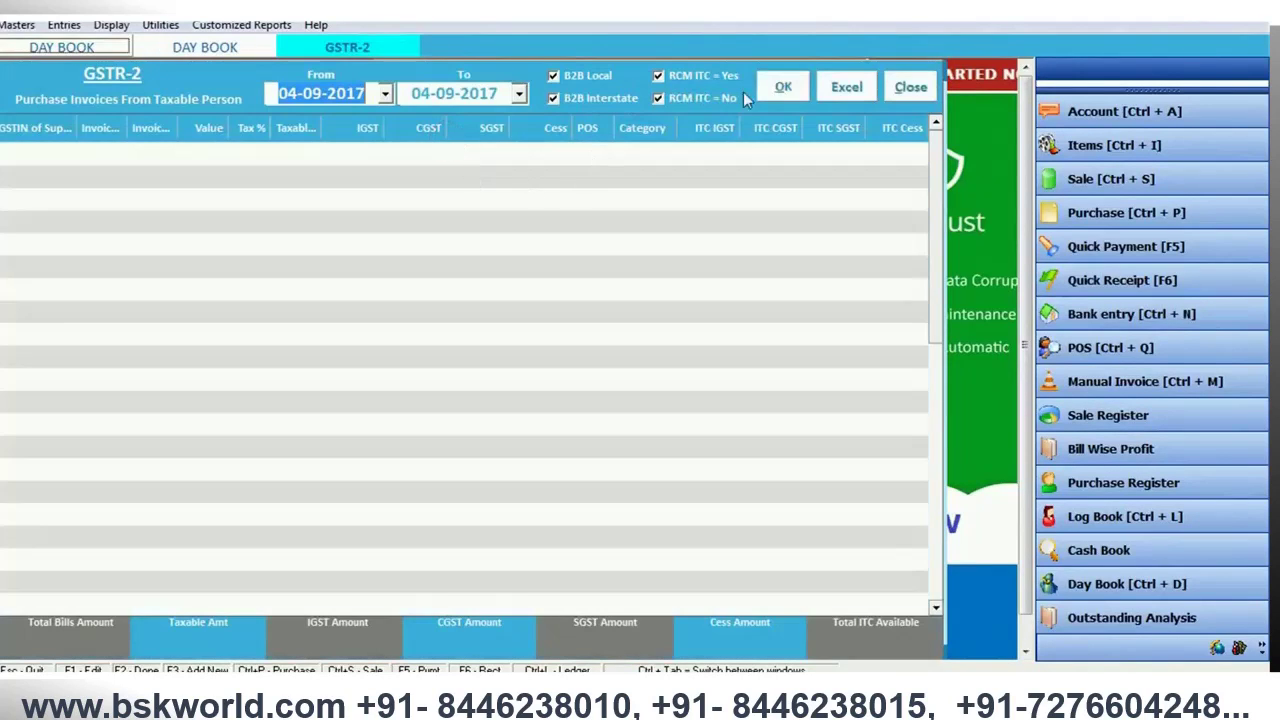
click(783, 87)
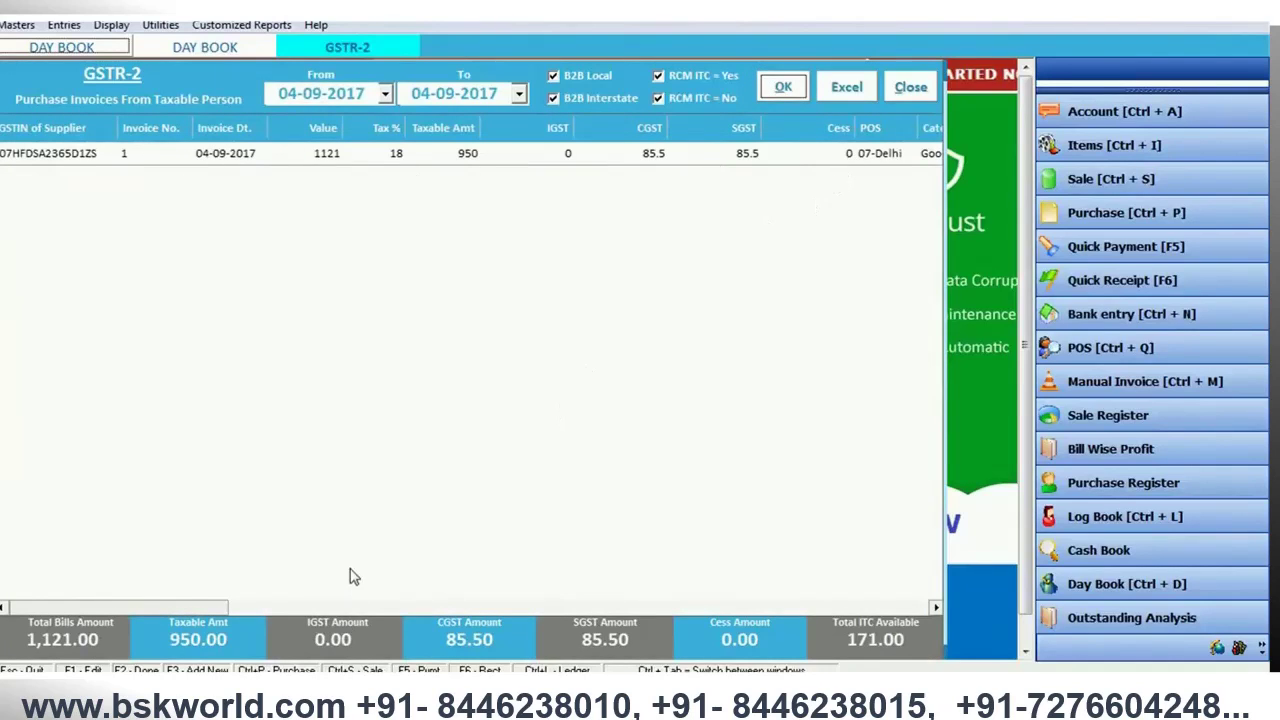
click(341, 606)
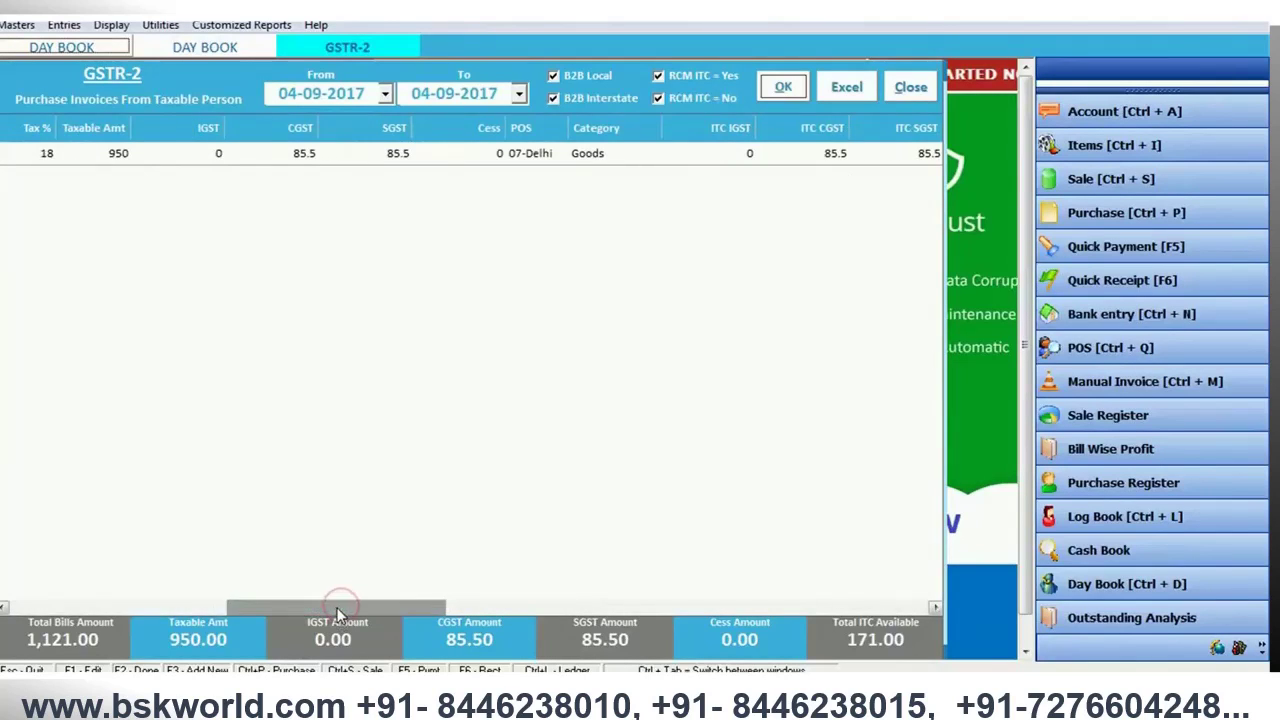
drag(337, 608, 75, 640)
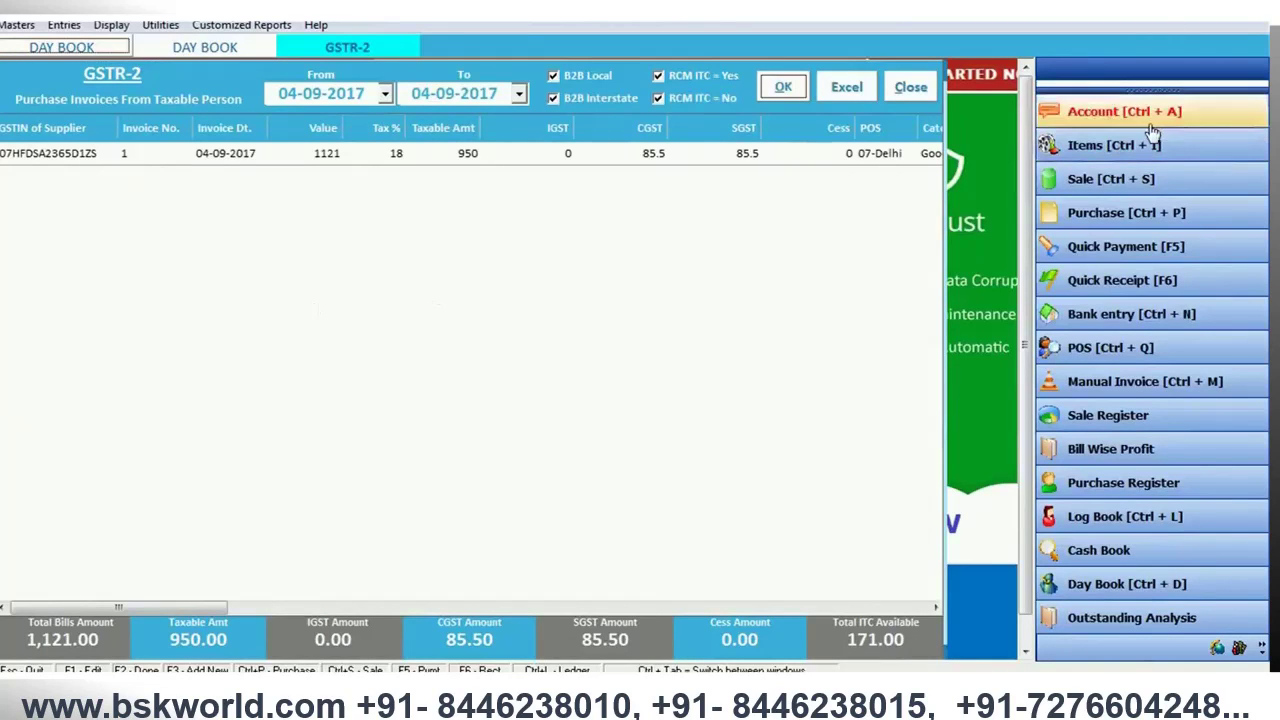
Step: Close the purchase invoice report, the GSTR-2 report selection and the Day Book
click(910, 88)
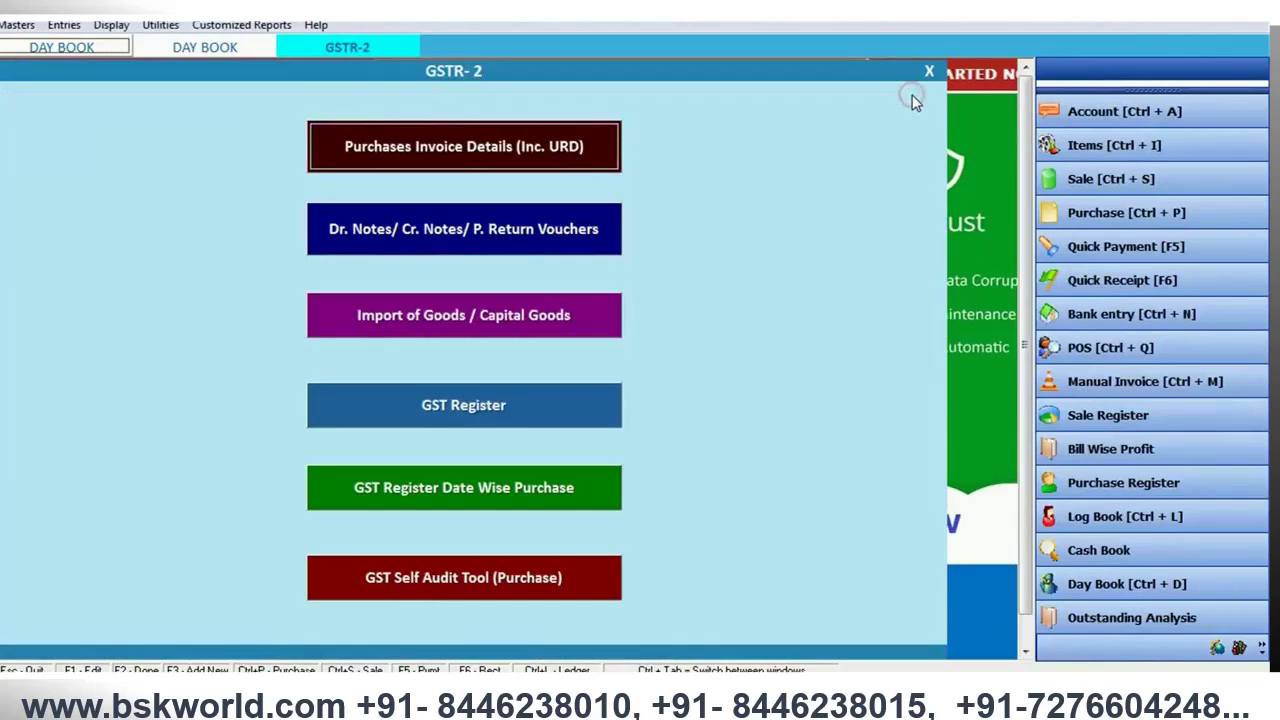
click(929, 74)
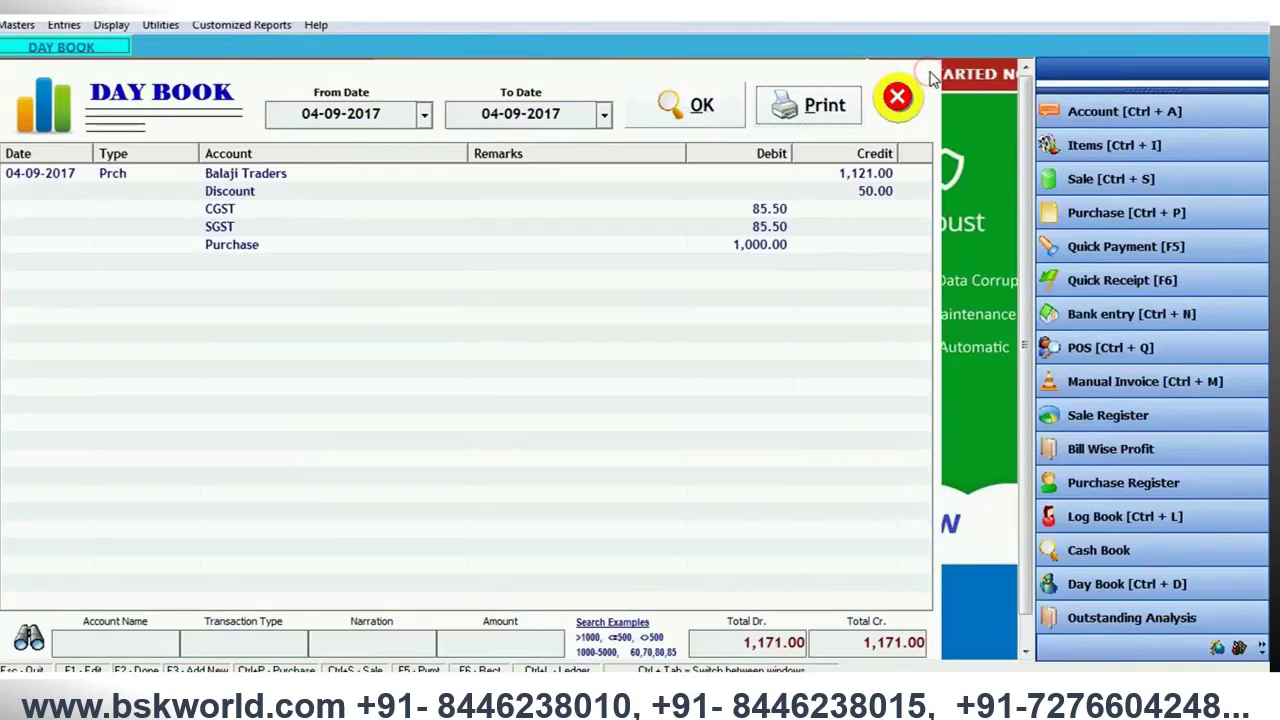
click(898, 98)
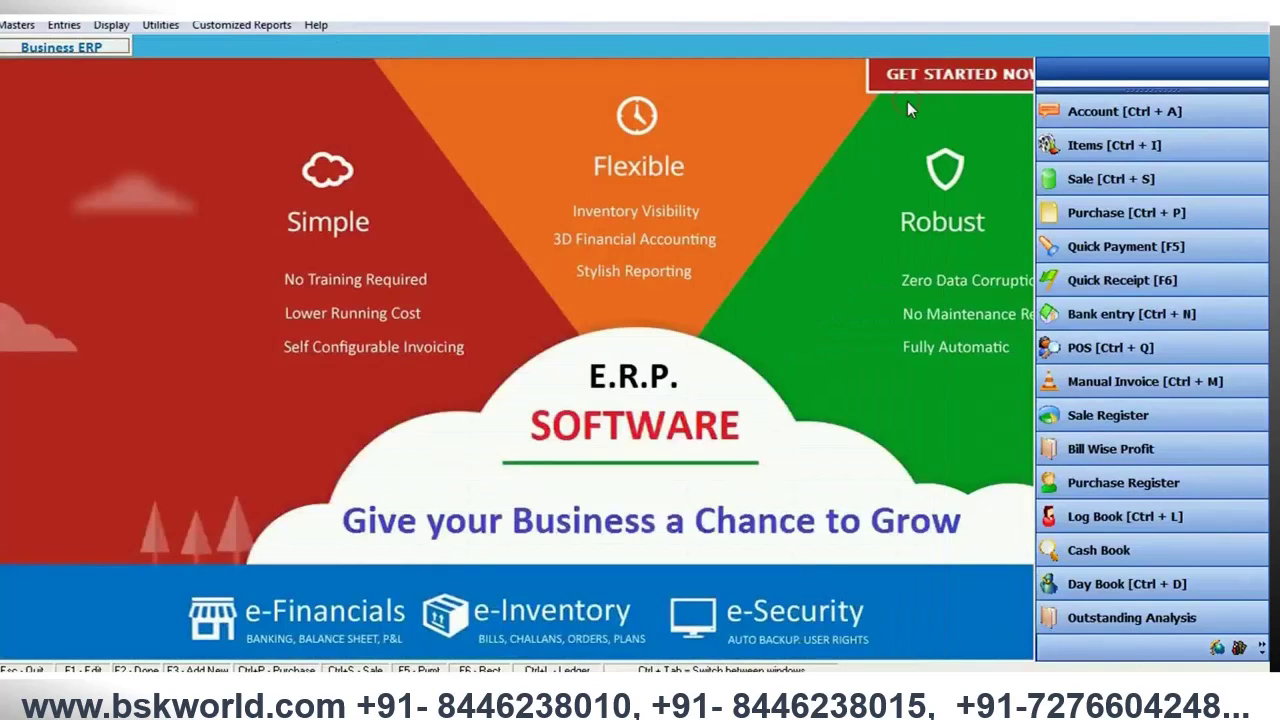